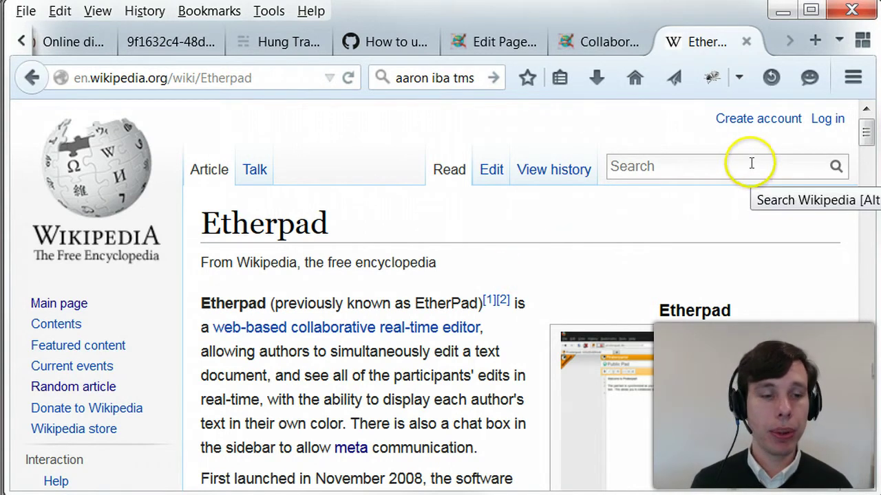
Read through the Etherpad article from its introduction past the Launch and Acquisition sections to the Open-source section.
click(865, 304)
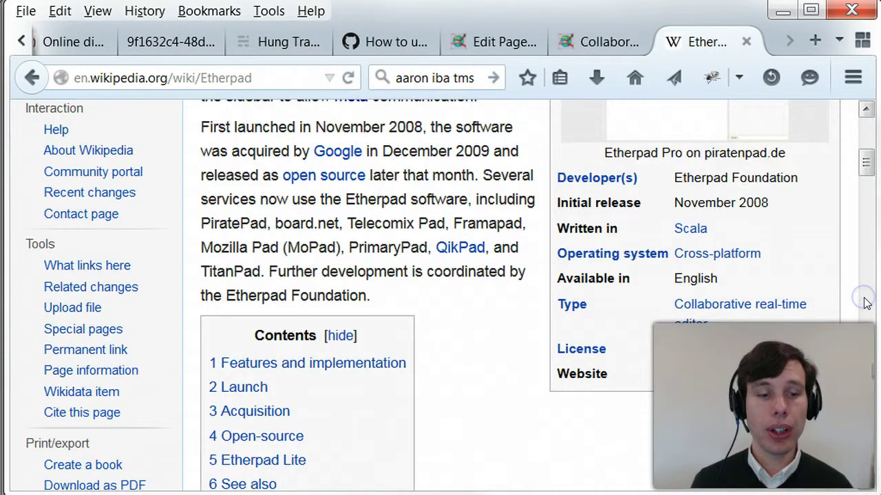
click(865, 304)
click(865, 302)
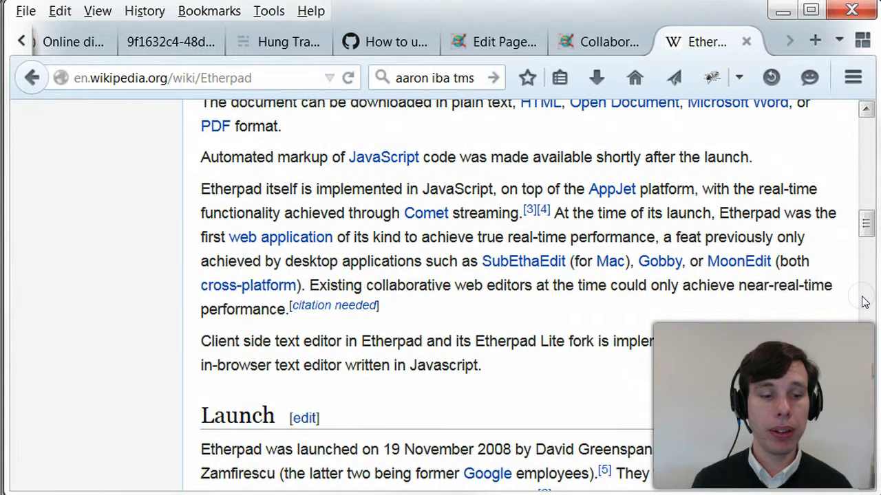
click(868, 420)
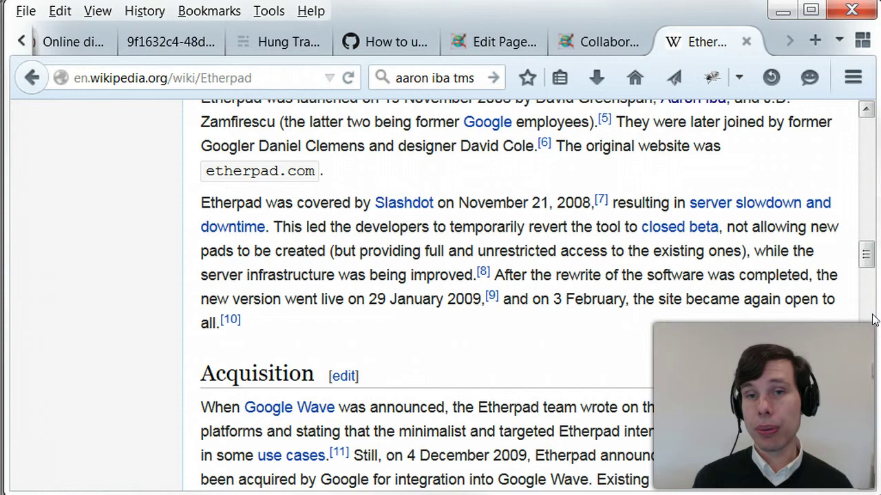
click(866, 468)
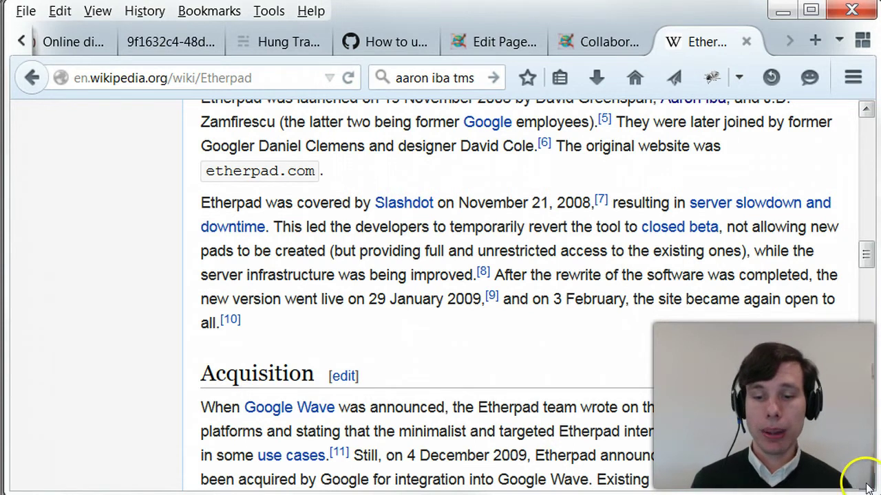
scroll(867, 487, down, 3)
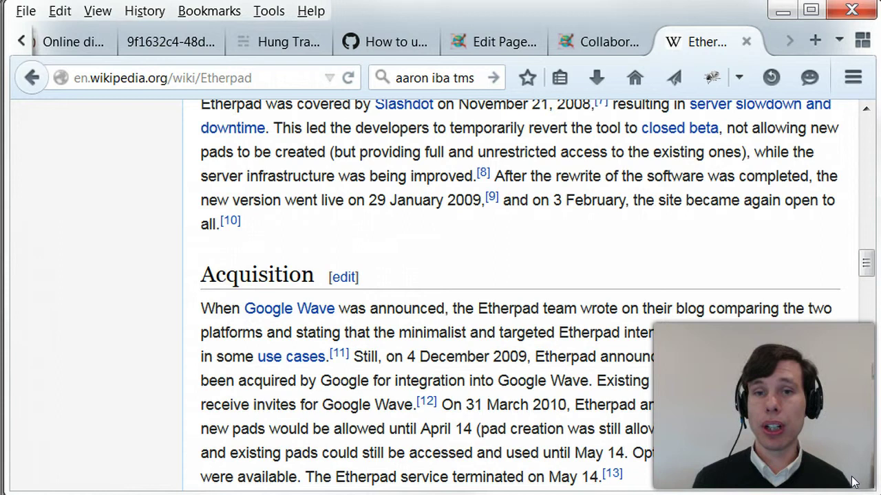
click(832, 475)
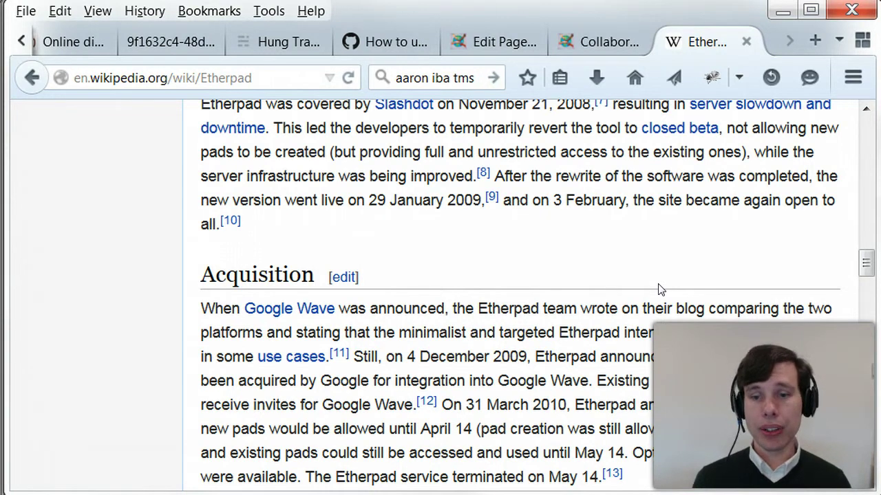
scroll(601, 311, down, 5)
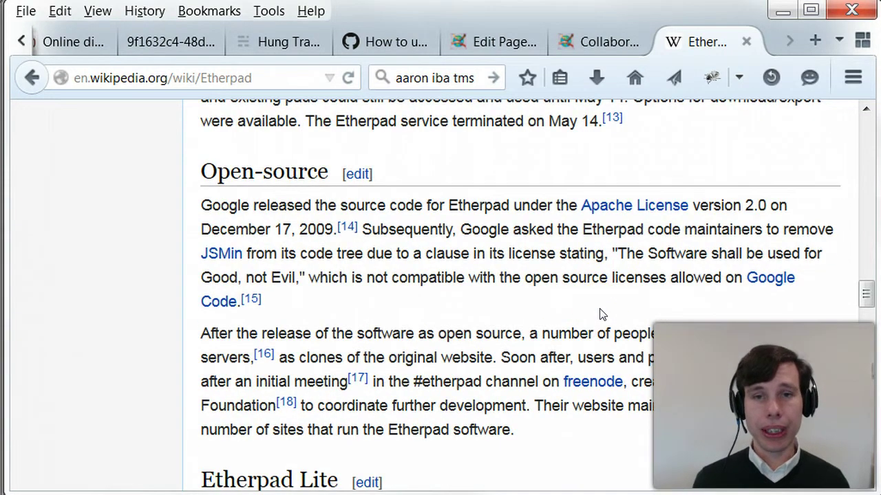
Examine the Etherpad Lite section of the article, including its distinctive features, API clients and plugins.
scroll(601, 314, down, 3)
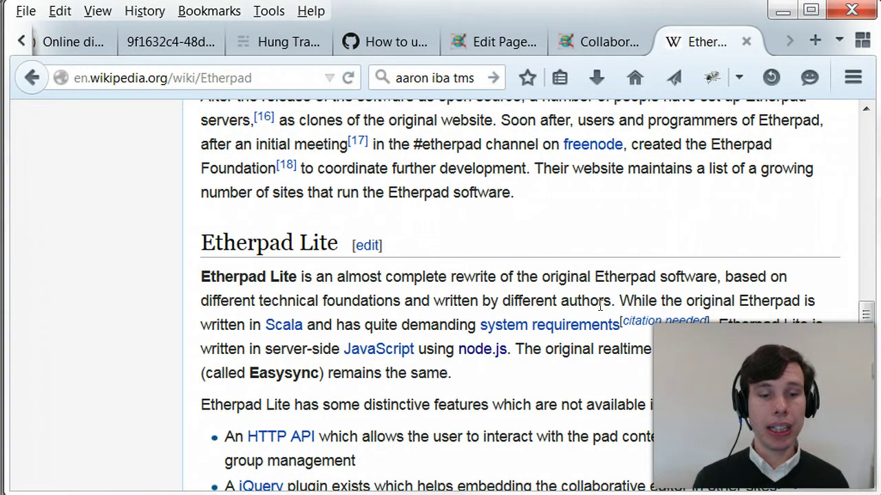
click(485, 326)
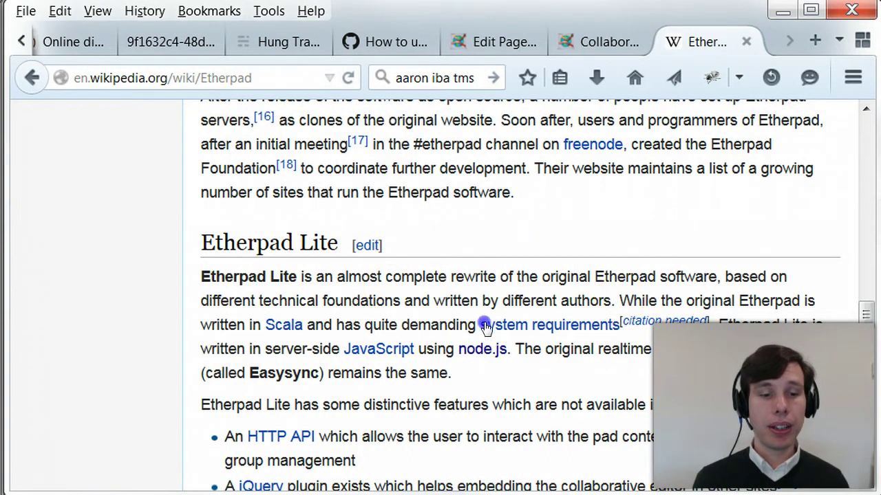
drag(619, 301, 621, 323)
click(814, 235)
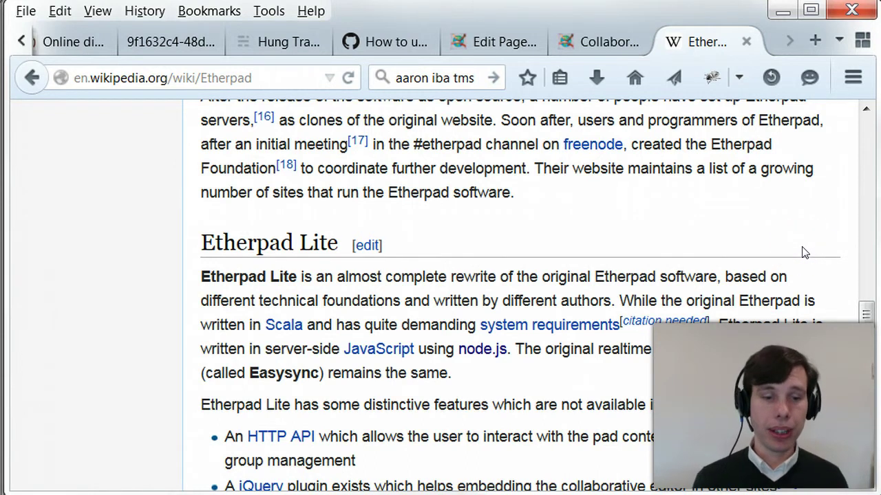
scroll(804, 252, down, 3)
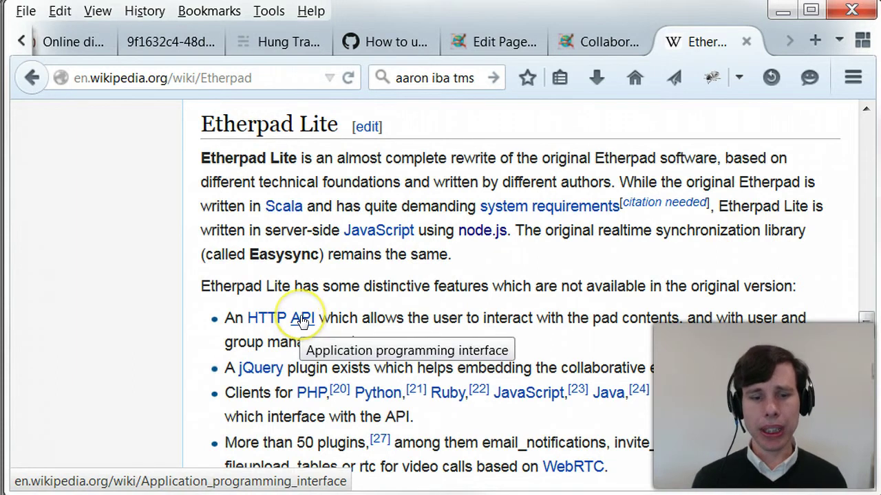
scroll(303, 320, down, 3)
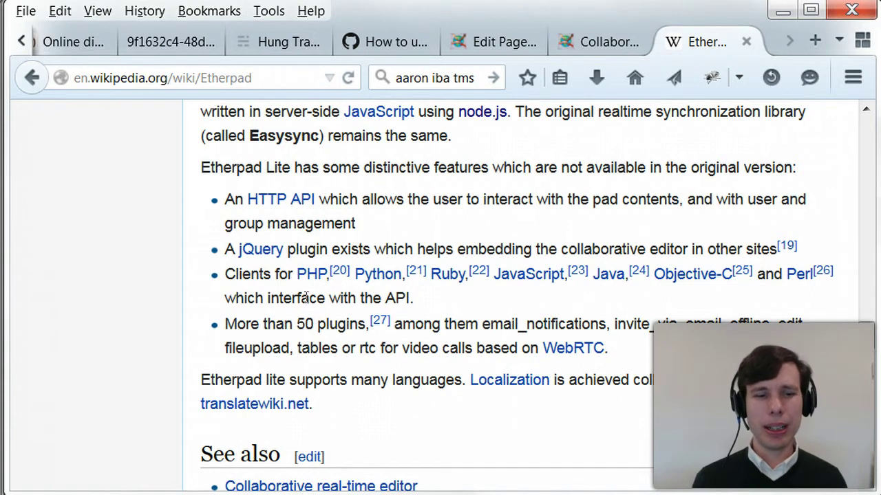
drag(224, 274, 237, 274)
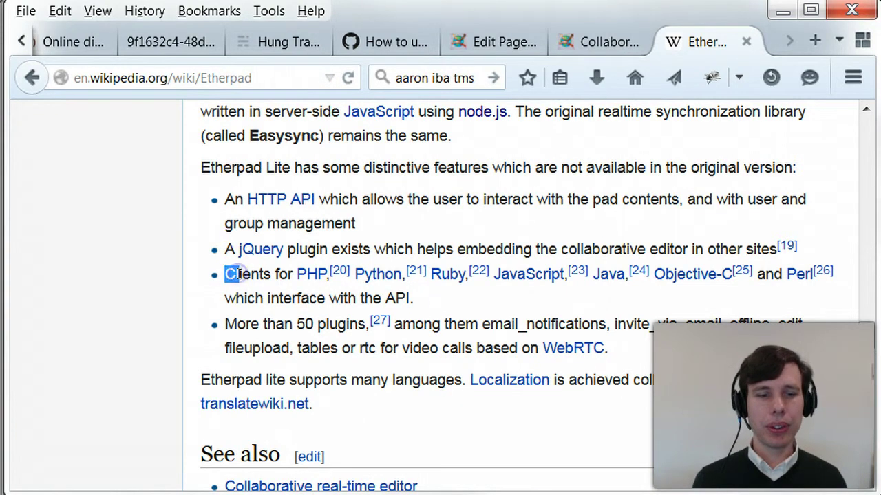
double_click(265, 324)
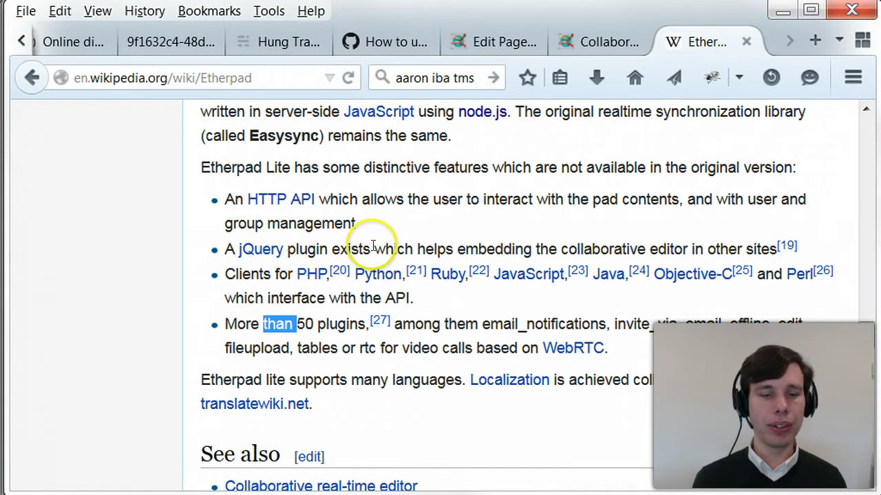
Switch to the tmswiki.org Collaborative notes page and look over its header, description and embedded Etherpad editor.
click(590, 45)
scroll(543, 176, down, 3)
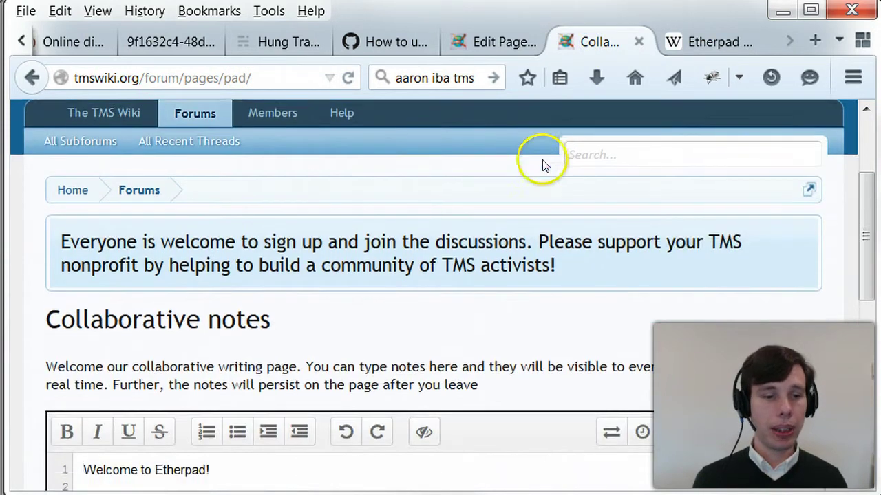
scroll(534, 159, down, 2)
scroll(537, 145, up, 6)
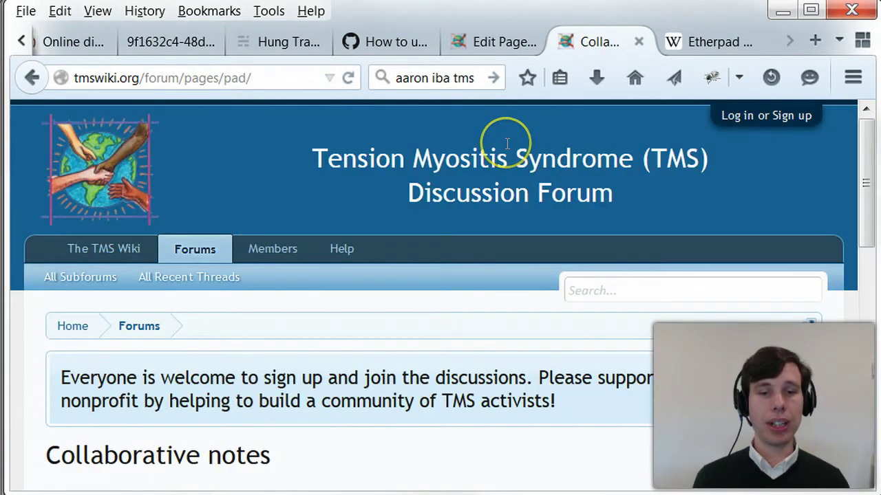
scroll(502, 153, down, 3)
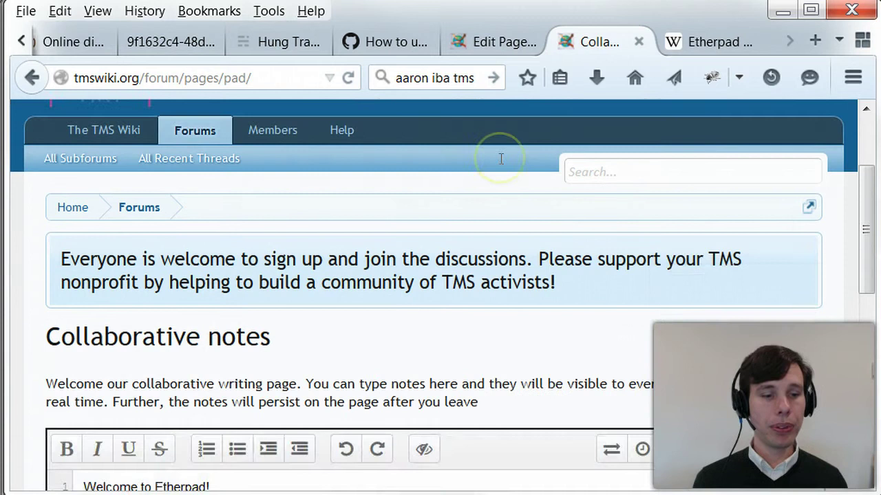
scroll(499, 162, down, 6)
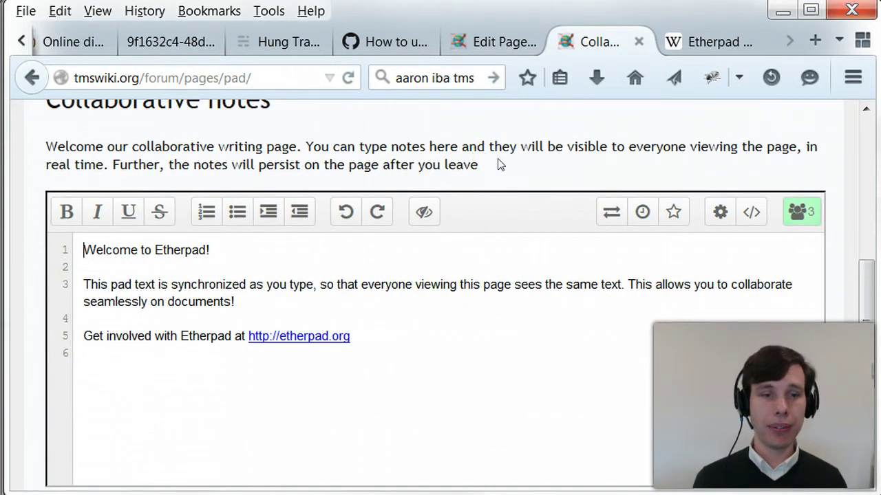
Replace all the default text in the embedded pad with "You can just type stuff.".
click(185, 272)
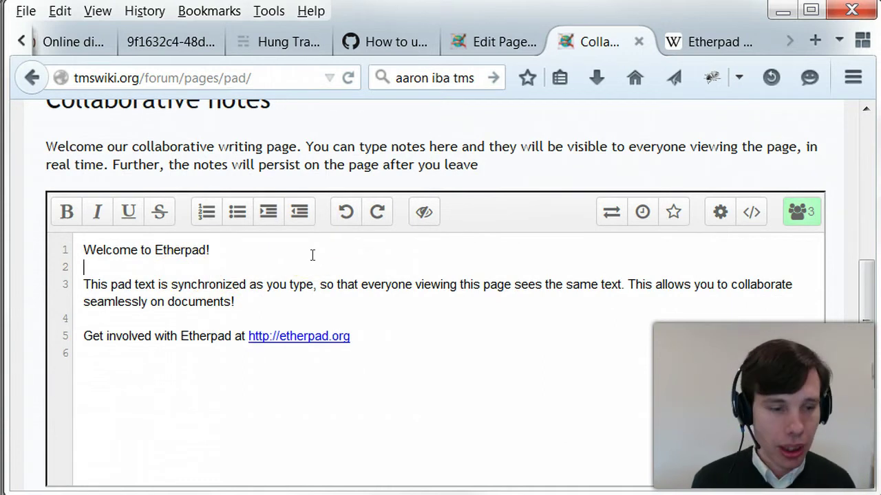
text(You)
key(ctrl+a)
key(BackSpace)
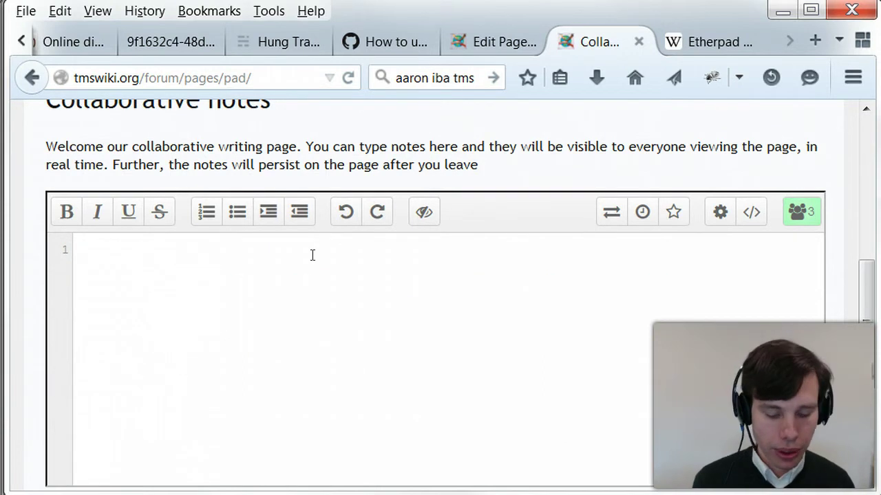
text(You can )
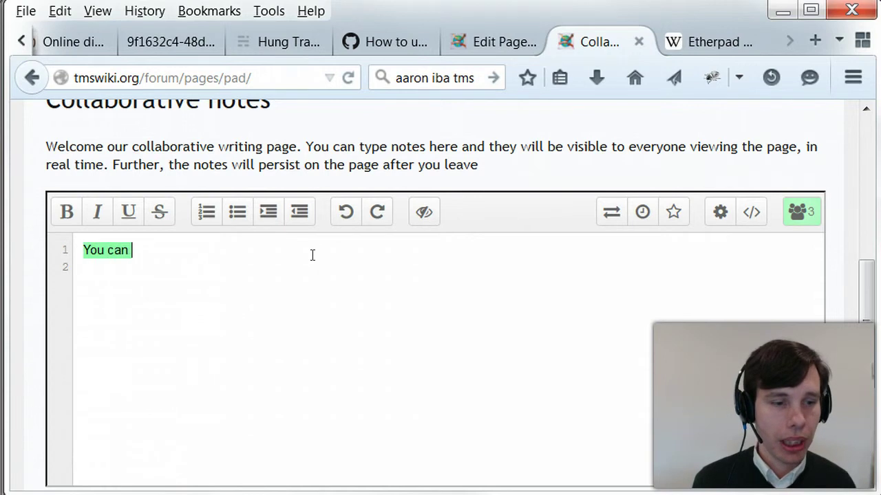
text(just type stuff.)
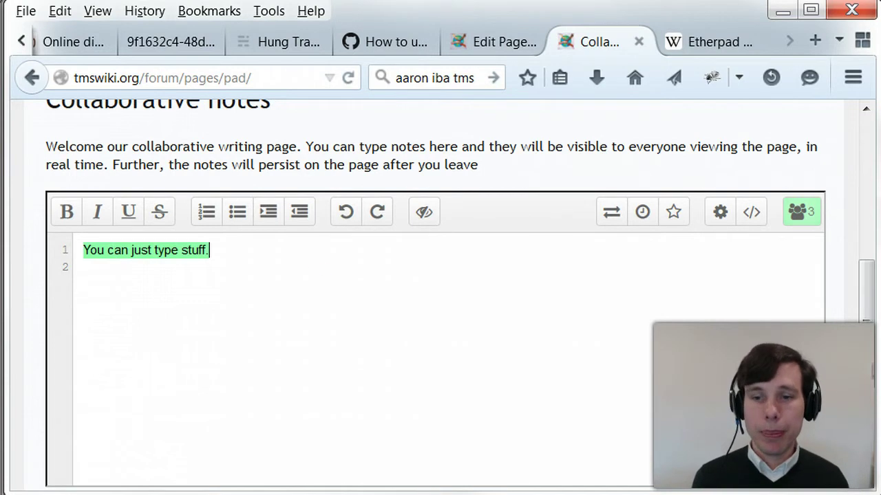
Narrow the browser window to sit beside the second Collaborative notes window, minimize the terminal, and show the pad in both.
drag(859, 108, 409, 122)
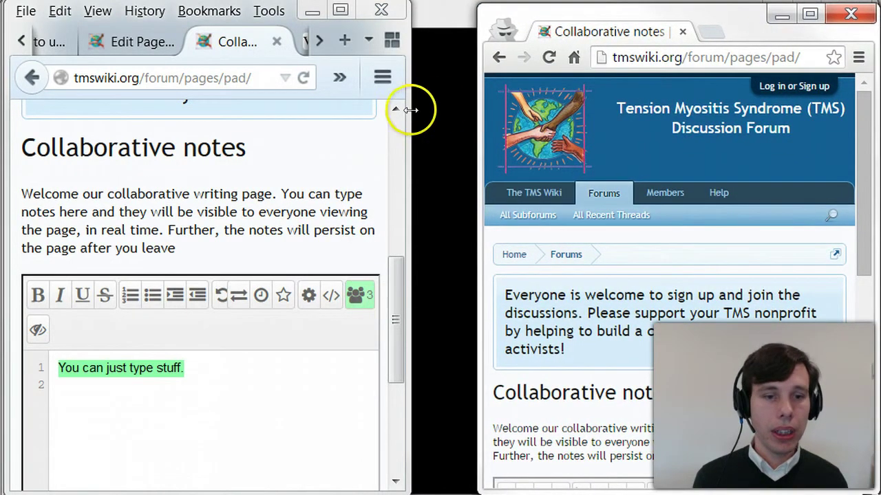
key(alt+Tab)
click(778, 10)
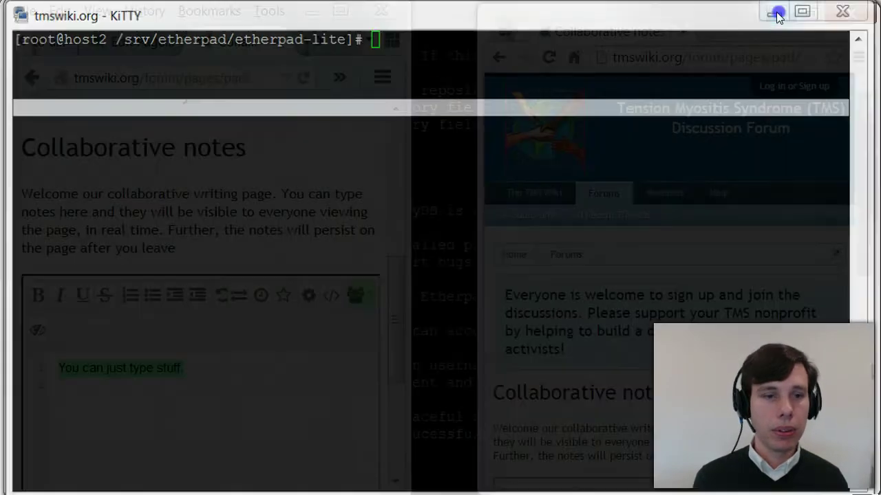
drag(409, 105, 465, 105)
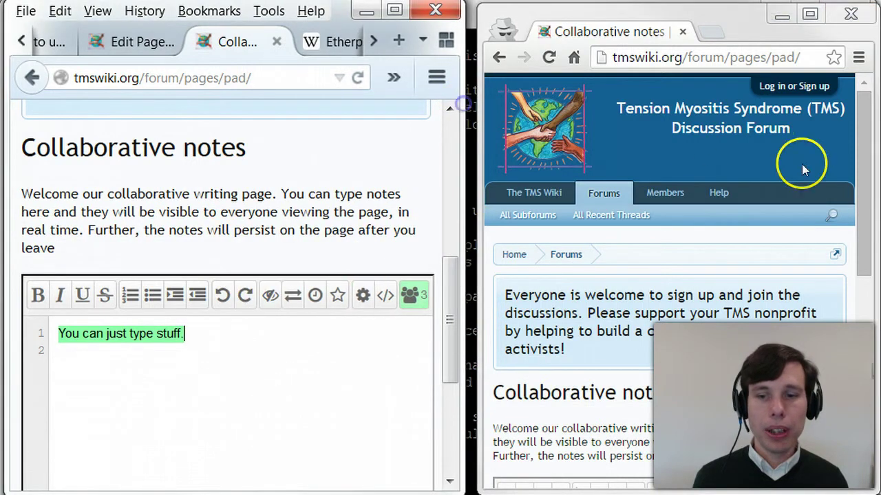
scroll(864, 191, down, 1)
drag(863, 190, 861, 296)
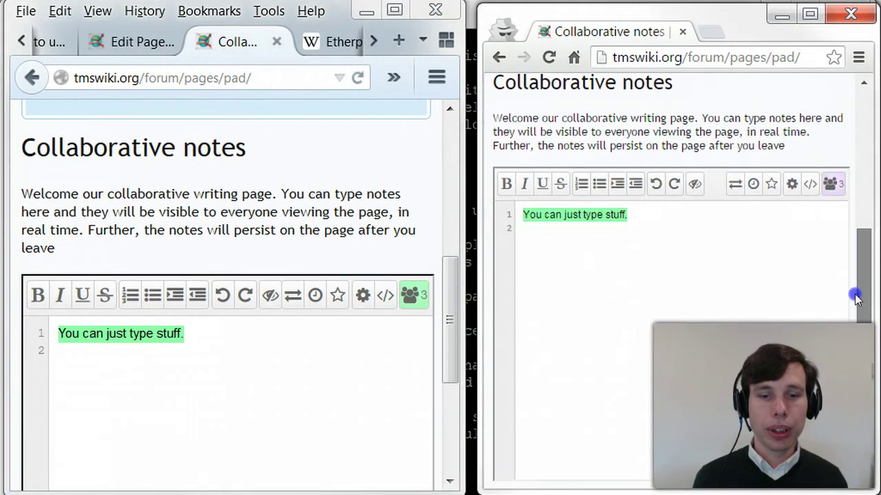
drag(448, 265, 450, 298)
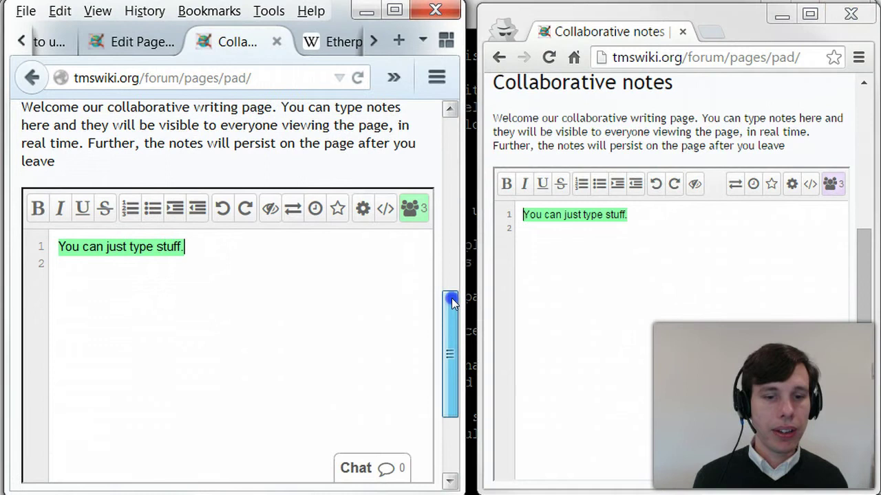
Add a second line to the pad reading "You can see it being updated in real time.".
key(Return)
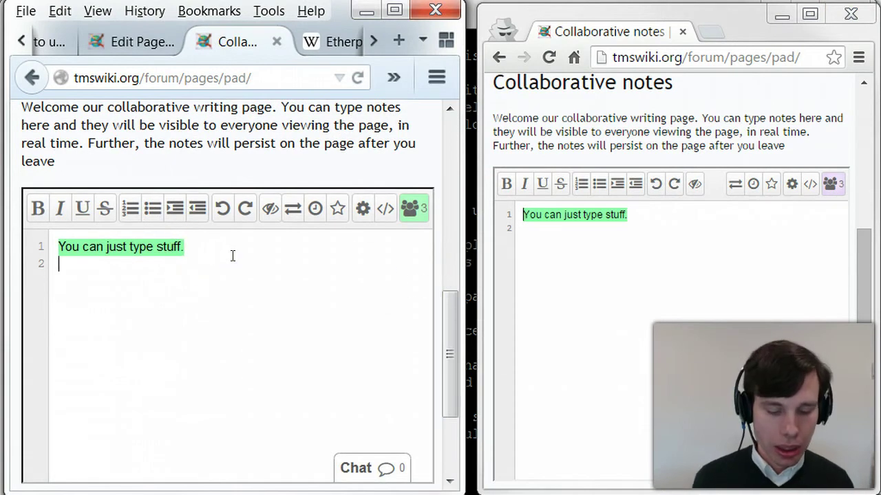
text(You can see )
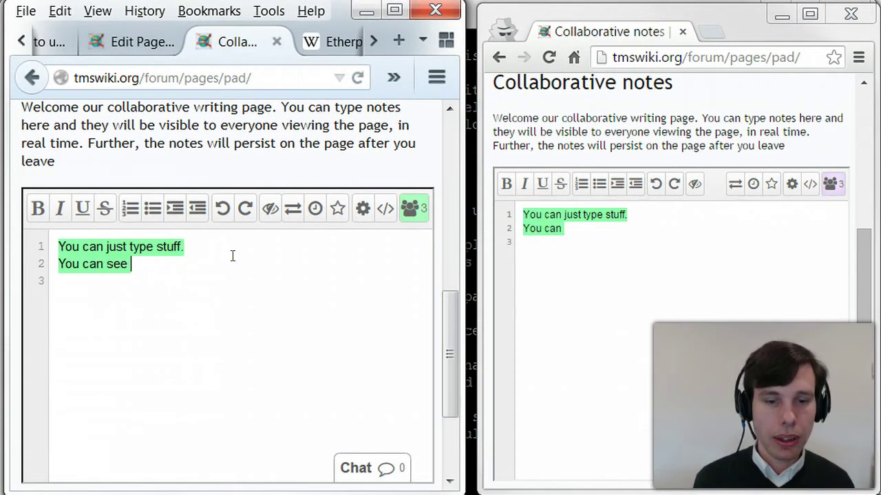
text(it being updated)
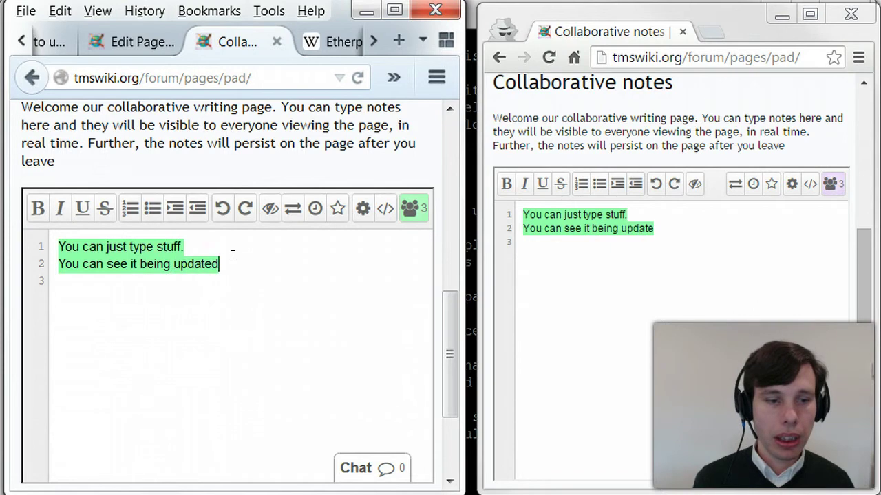
text( in real time.)
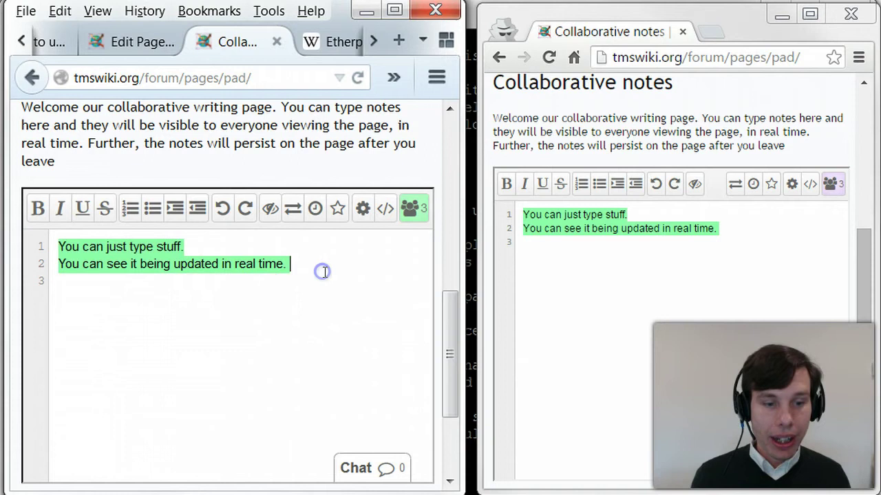
Add a third line to the pad reading "The round trip is pretty quick.".
key(Return)
text(The round )
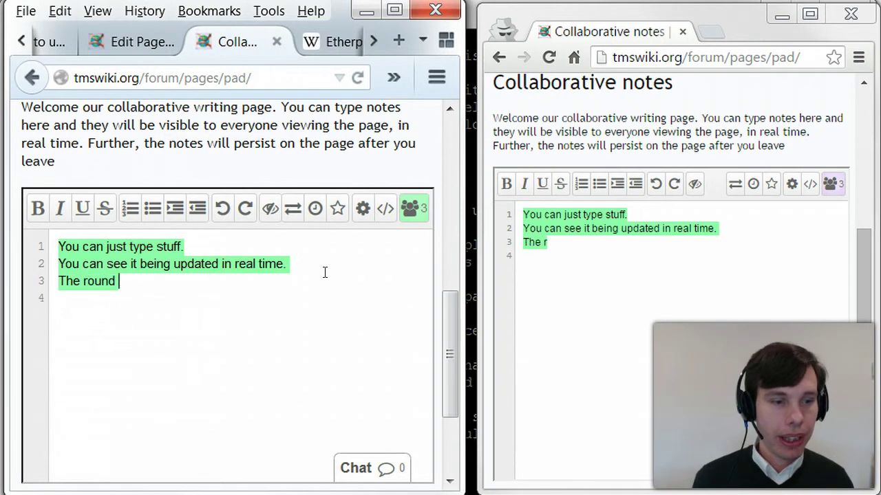
text(trip is prett)
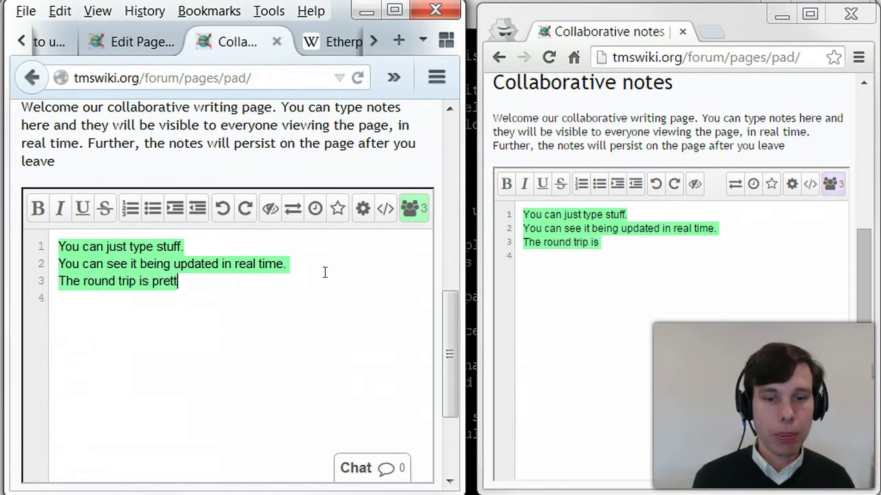
text(y quick.)
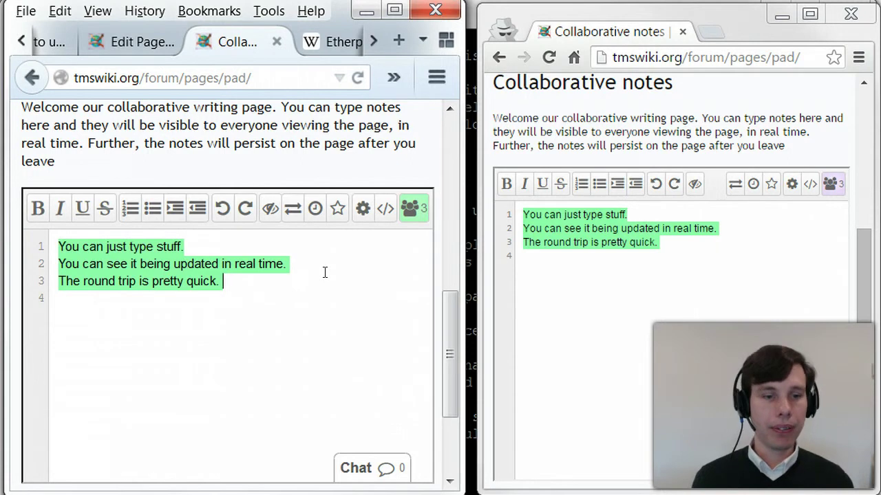
click(312, 262)
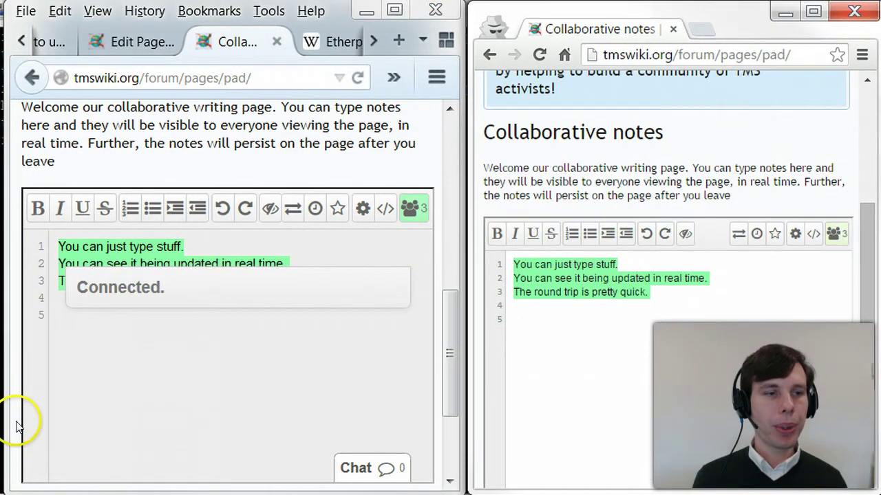
Switch to the root KiTTY terminal and stop the Etherpad service with "service etherpad stop".
click(429, 465)
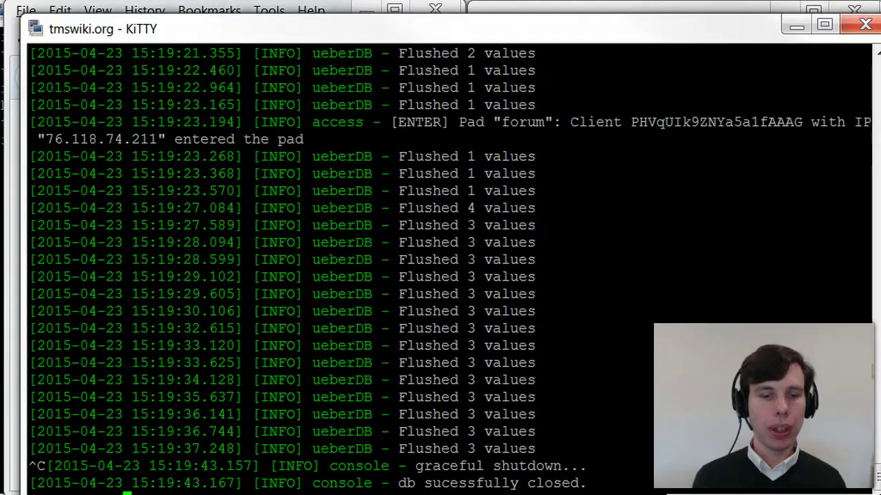
click(729, 314)
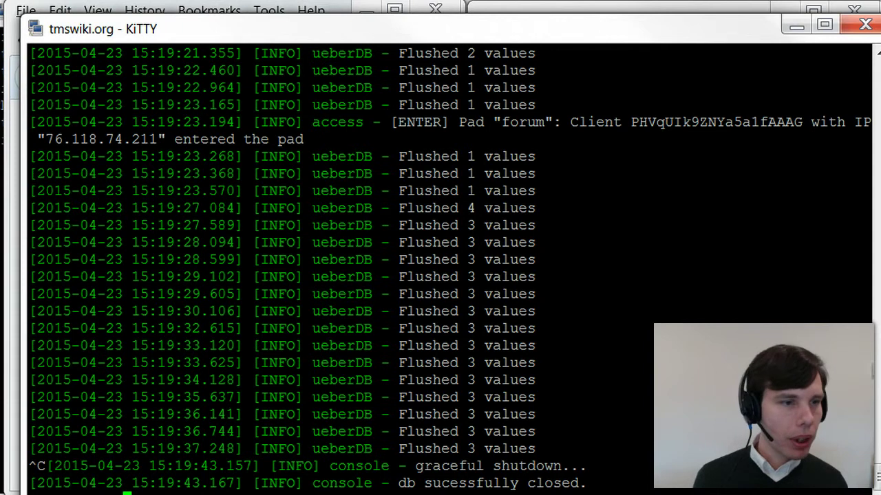
click(387, 169)
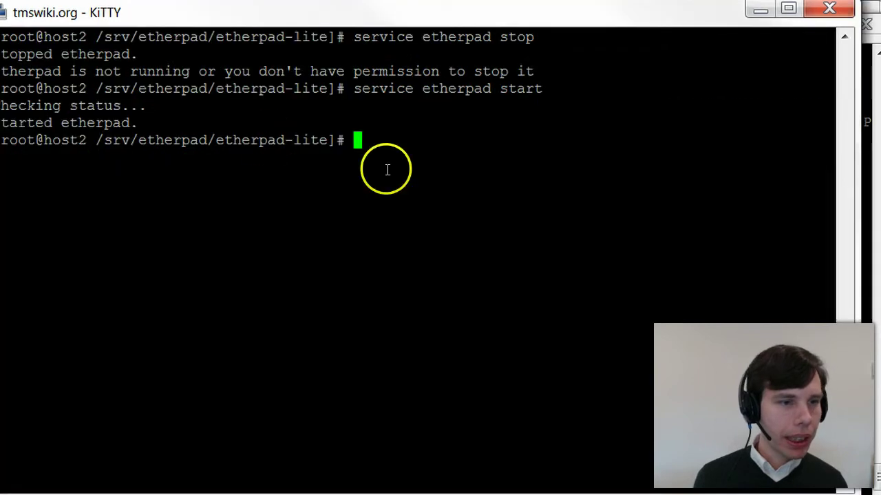
click(443, 183)
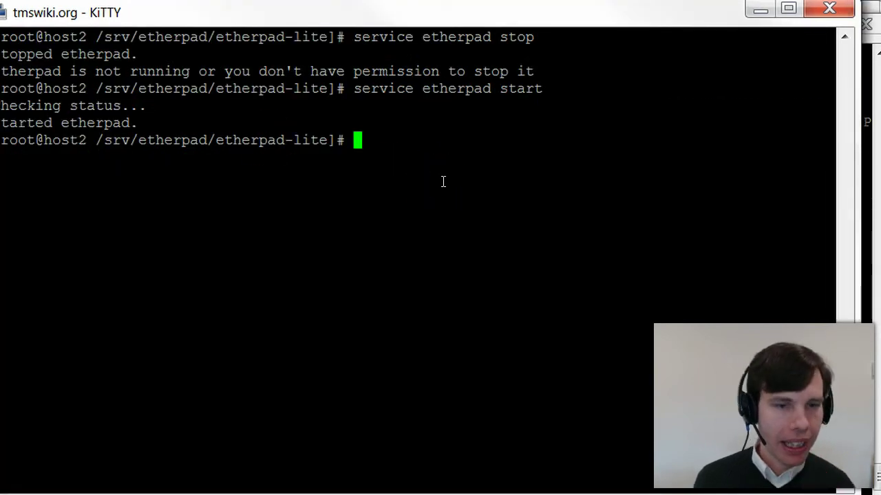
text(servi)
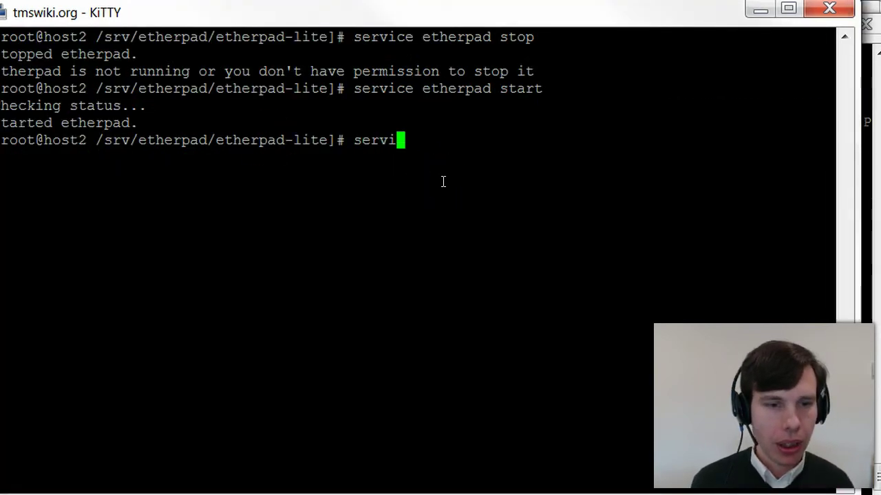
text(ce etherp)
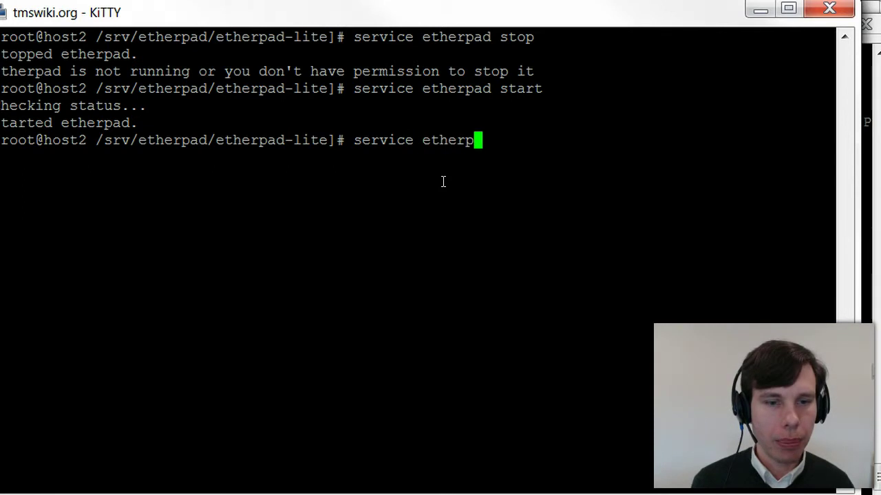
text(ad)
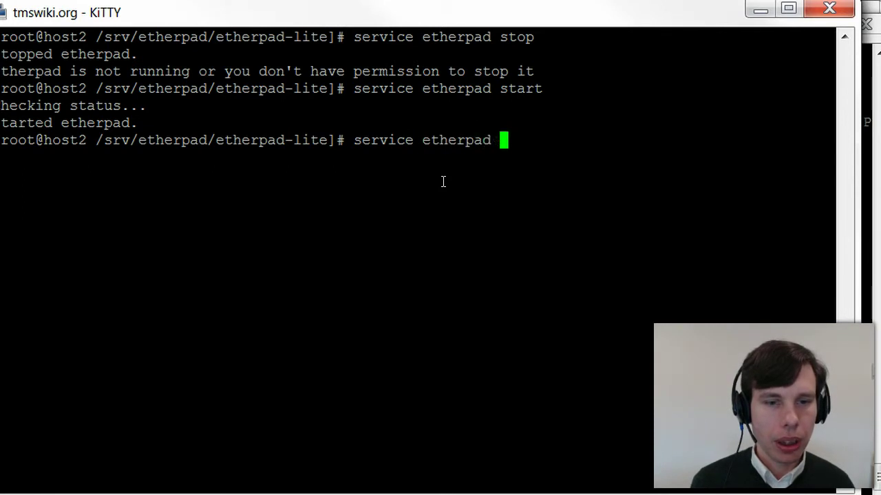
text(sstop)
key(Return)
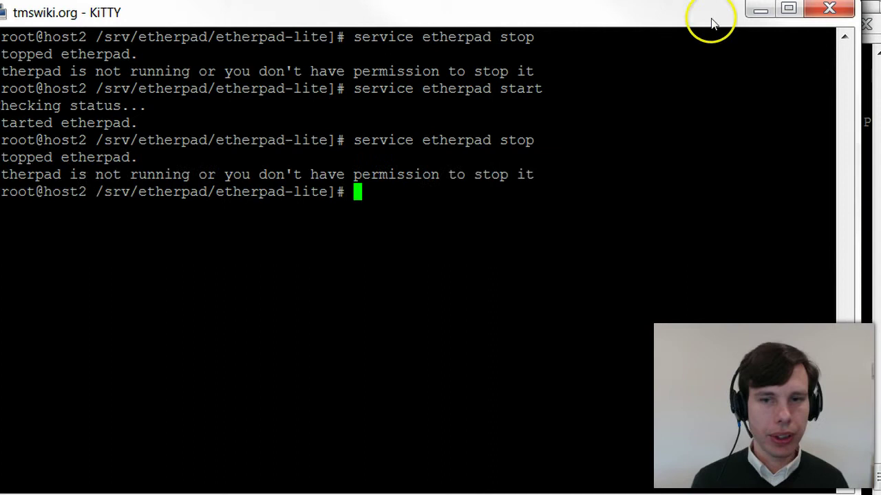
Minimize the root terminal and start Etherpad in the other KiTTY terminal with "bin/run.sh".
click(758, 14)
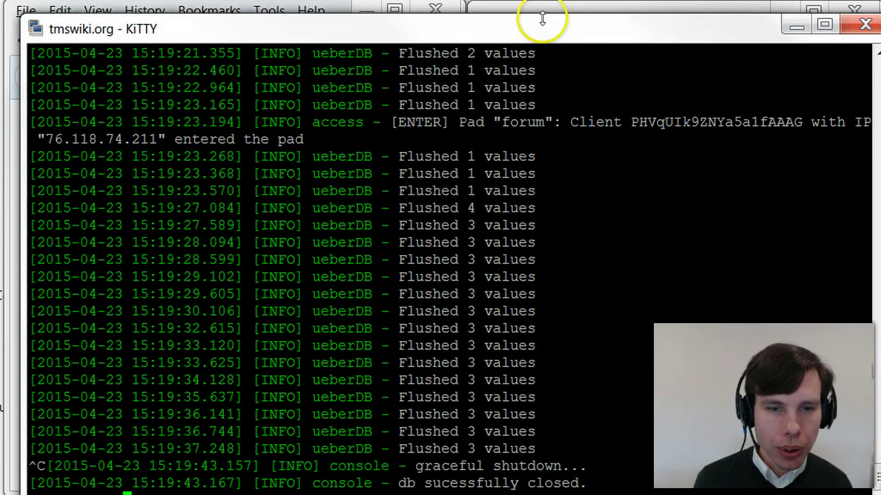
mouse_move(544, 31)
mouse_down()
mouse_move(544, 79)
mouse_move(544, 29)
mouse_up()
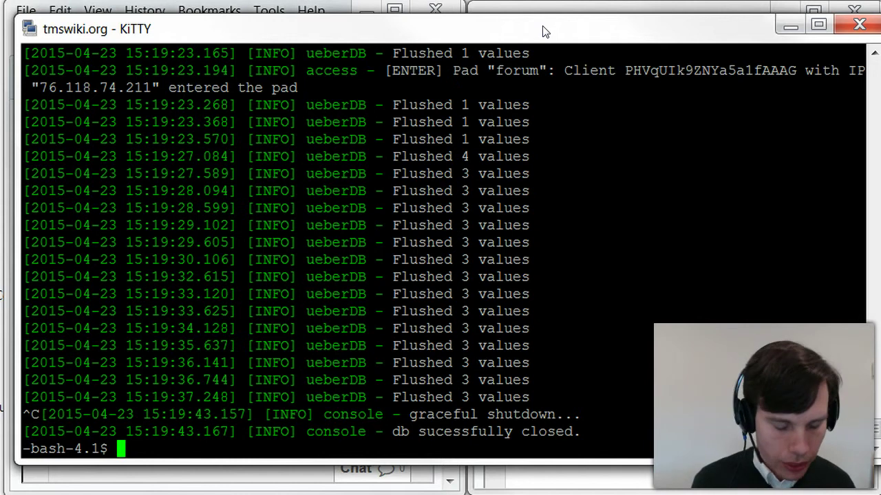
text(bin/)
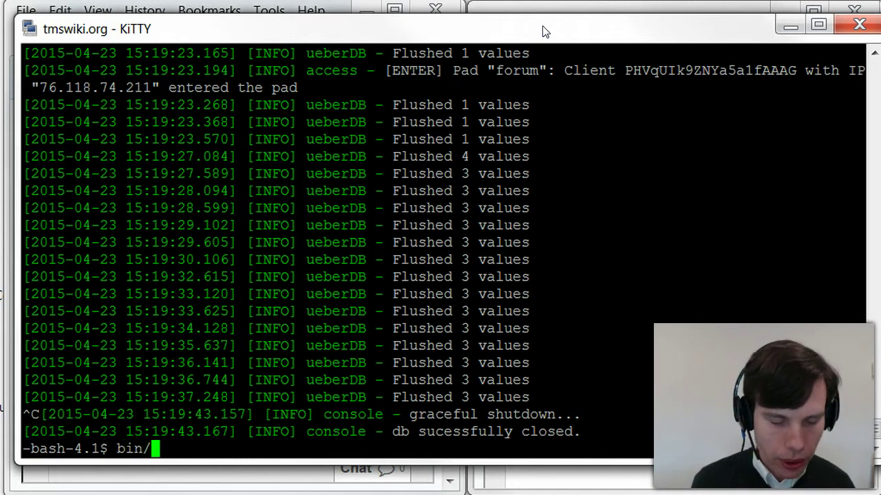
text(run.sh)
key(Return)
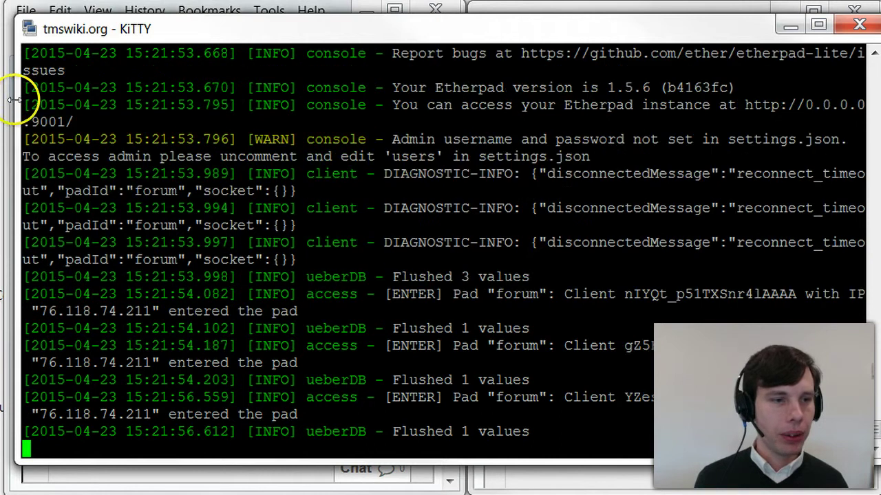
Narrow the terminal window to uncover the first browser's pad, and reload the Collaborative notes page there.
drag(16, 98, 428, 137)
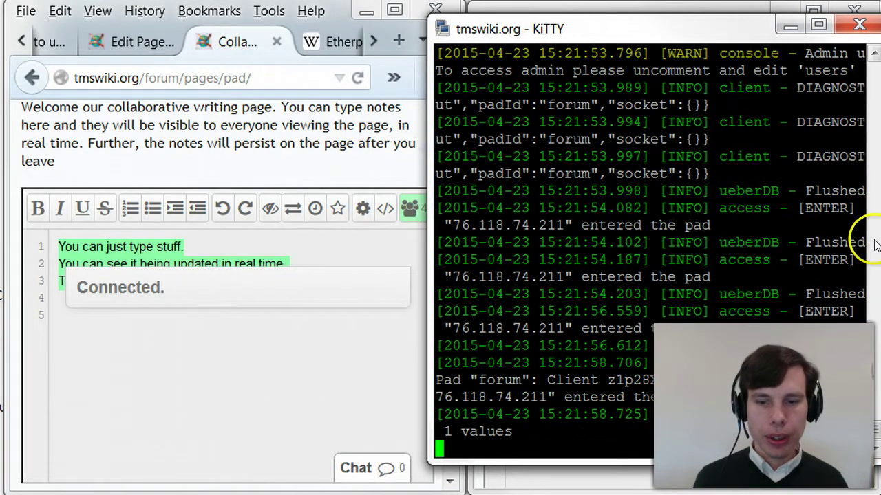
click(202, 349)
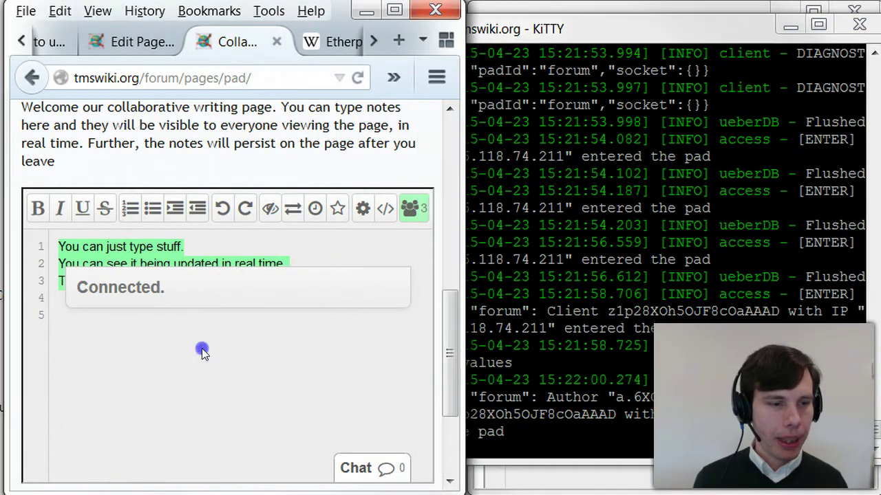
click(90, 310)
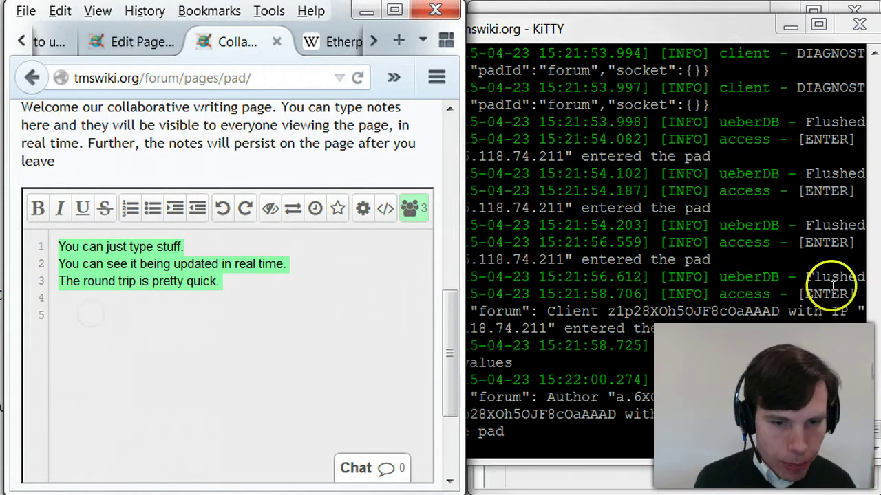
click(99, 319)
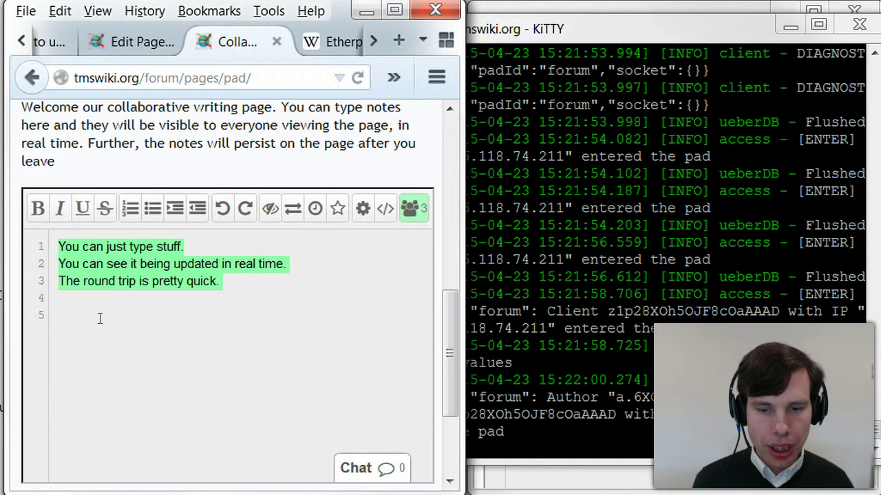
click(100, 318)
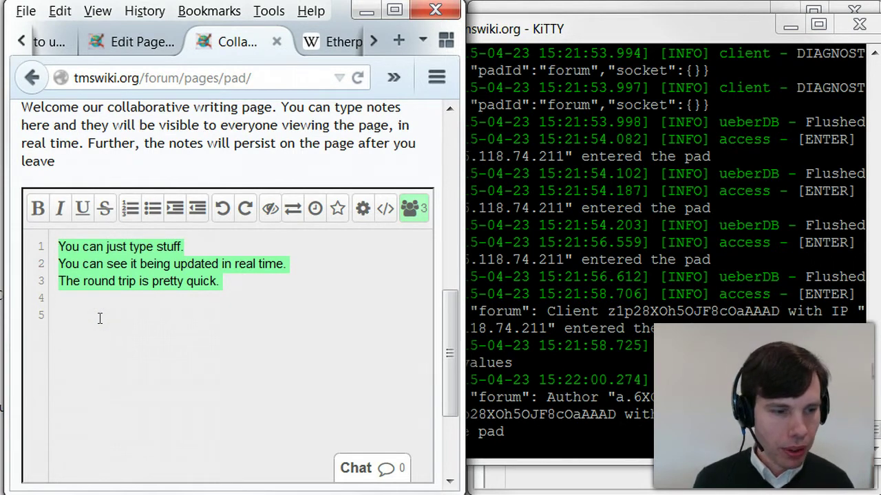
click(100, 318)
key(F5)
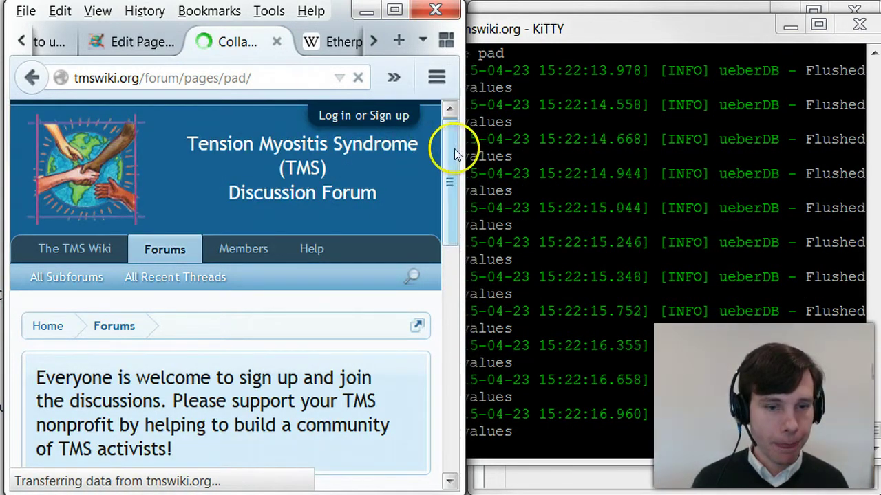
drag(454, 155, 452, 312)
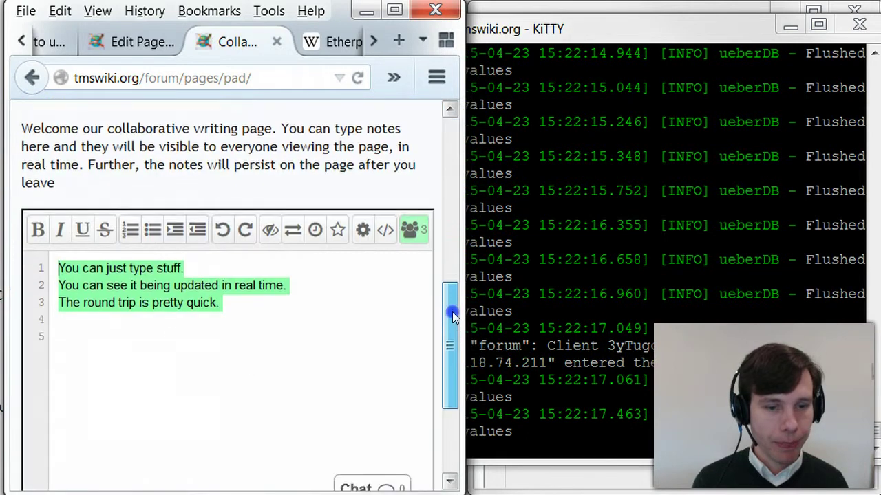
Add a fifth line to the pad reading "when I start typing, you can see how things get sent.".
click(164, 332)
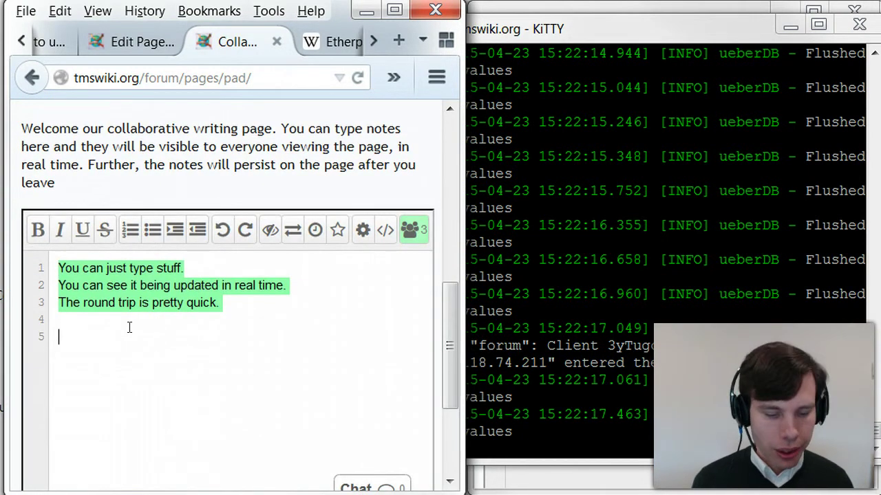
text(when I )
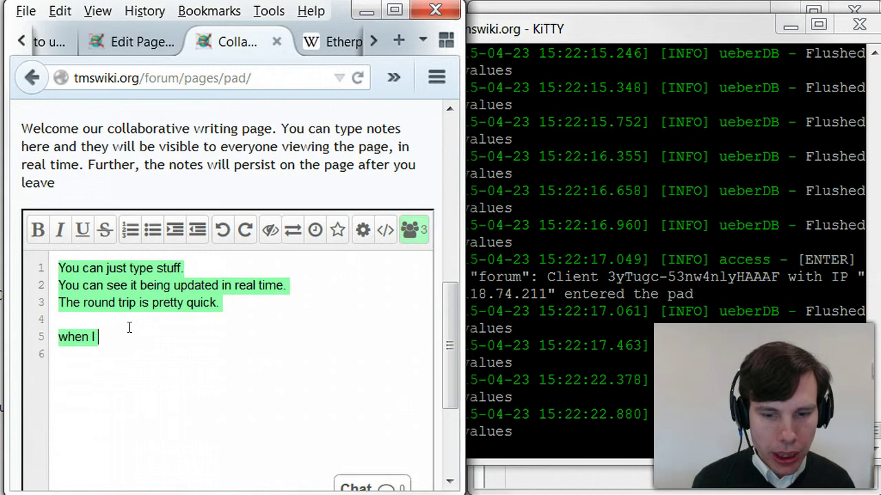
text(start typing)
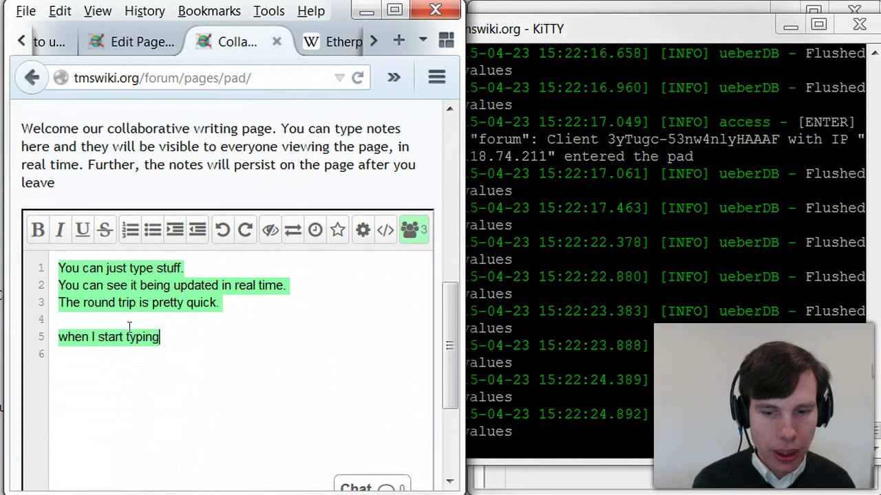
text(, you can d)
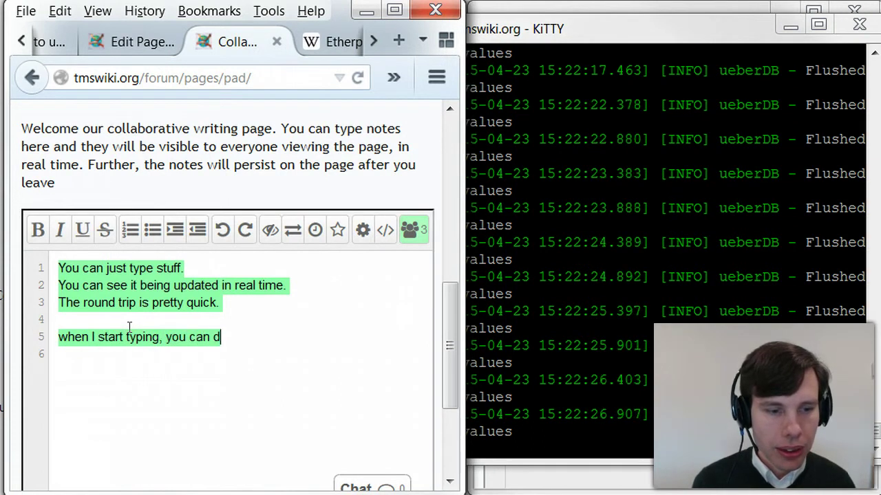
key(BackSpace)
text(see how t)
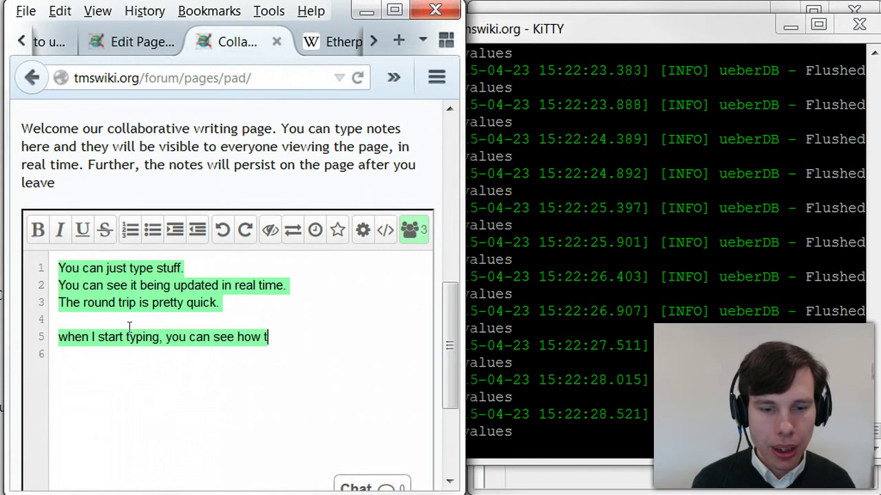
text(hings get)
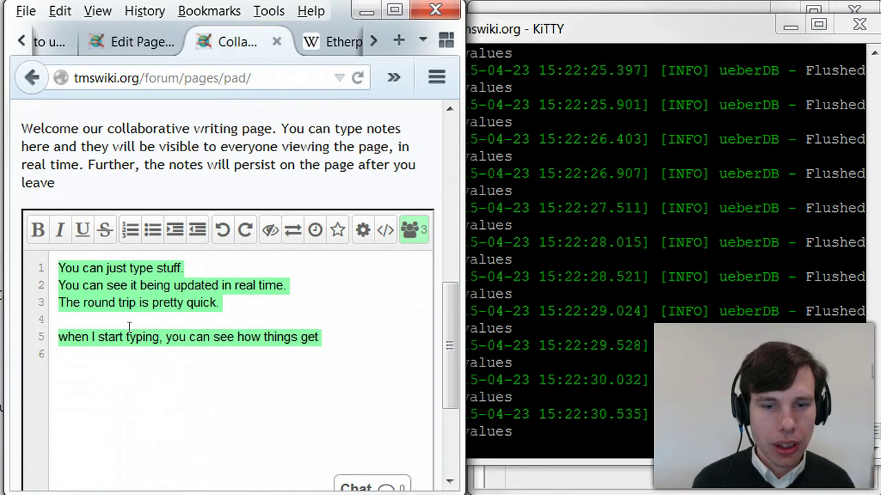
text( sent.)
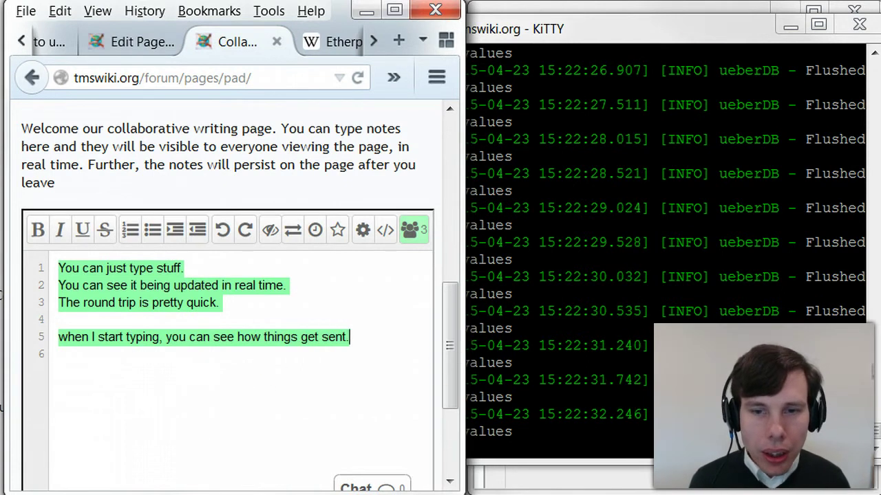
Widen the terminal window and move it up so the pads in both browser windows are uncovered.
click(708, 26)
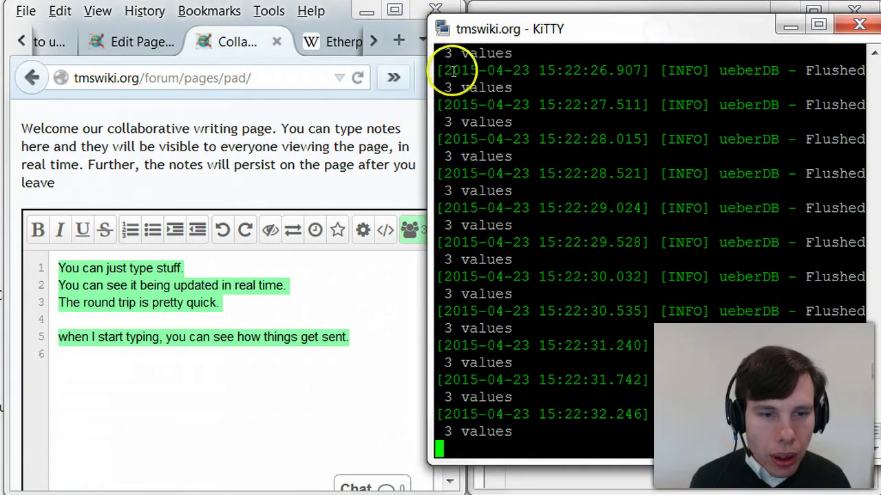
drag(432, 83, 153, 138)
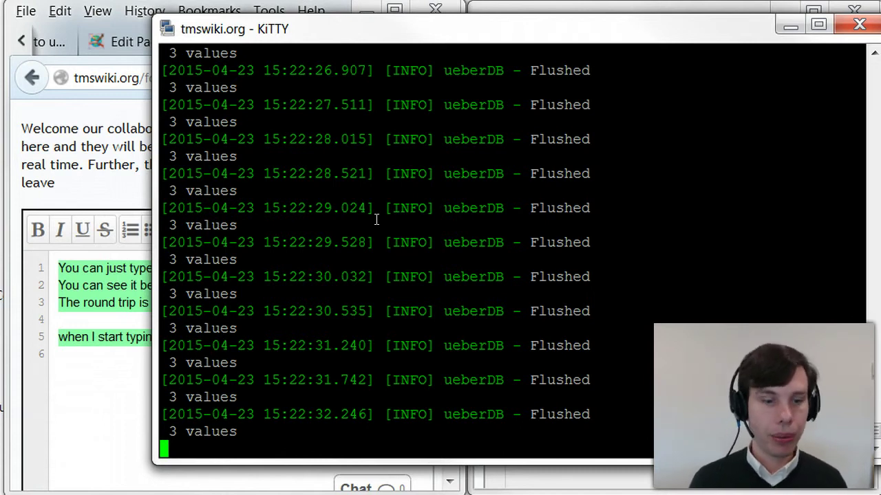
drag(573, 24, 507, 2)
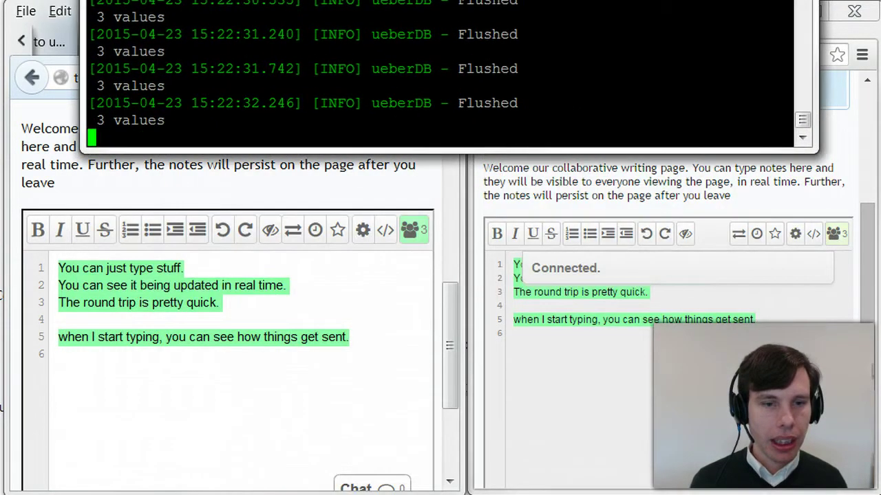
Start a sixth line in the first browser's pad with "I", and move the terminal window to show more of its log lines.
click(344, 361)
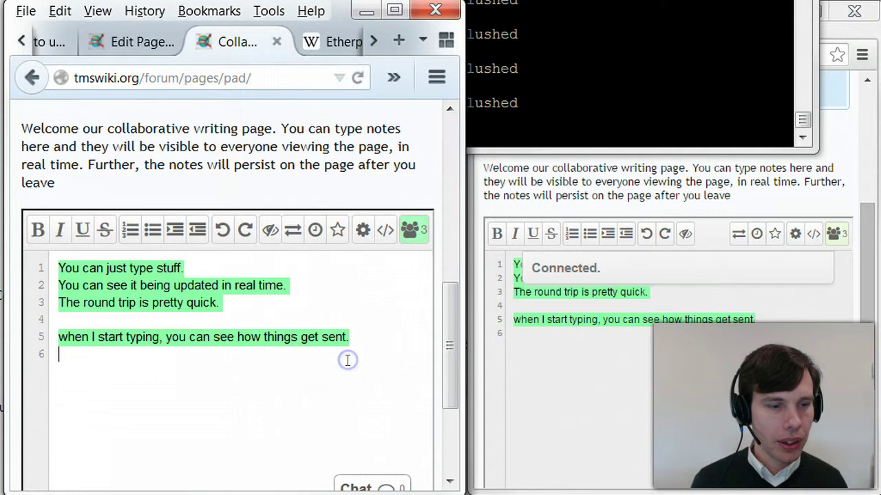
text(I)
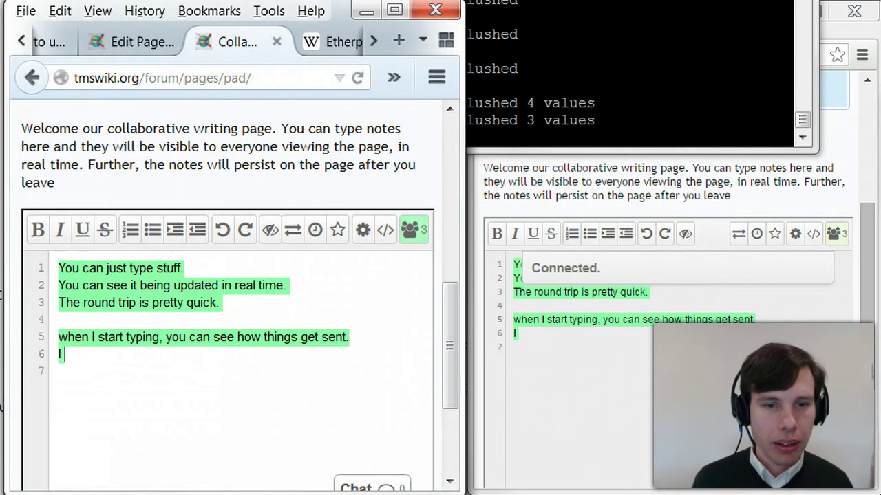
click(692, 97)
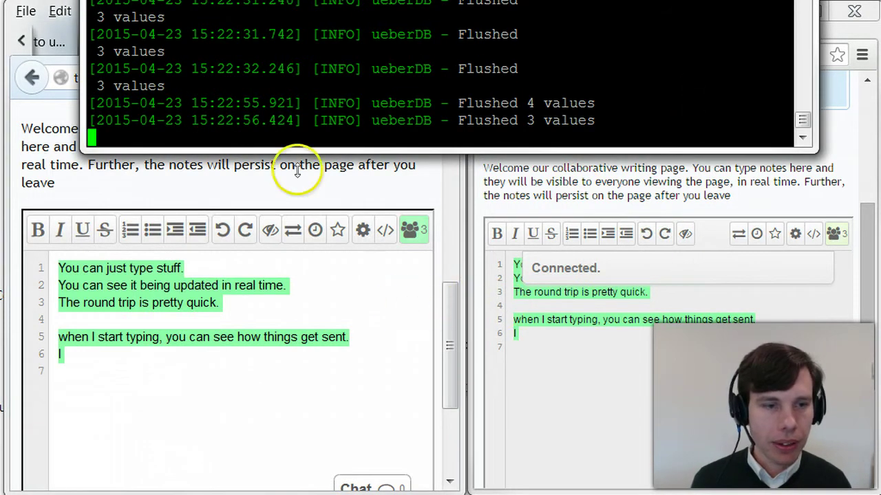
drag(206, 65, 458, 64)
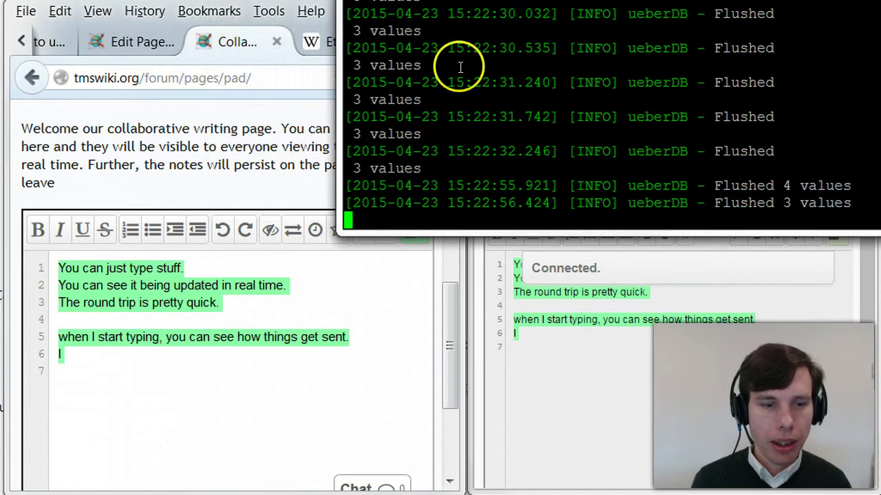
Finish line 6 with "type something on the left, and it goes back to Michigan" and enter a phone-number song lyric on line 9.
click(227, 401)
click(230, 379)
click(228, 356)
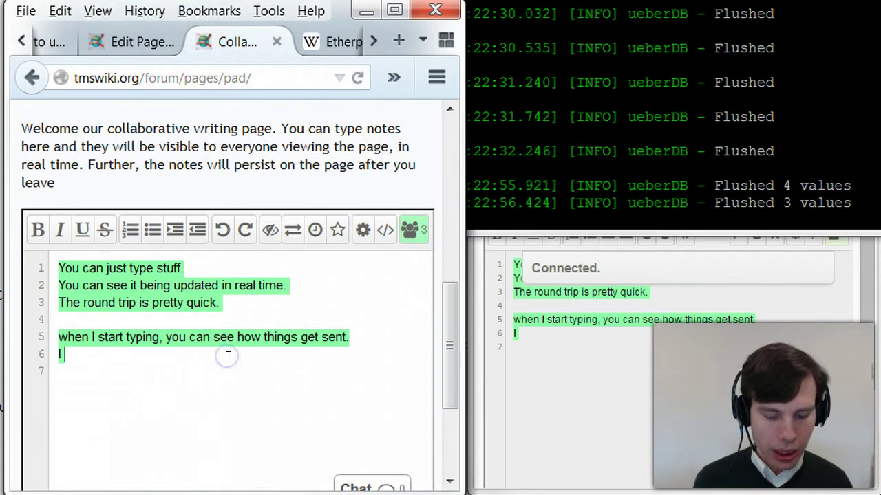
text(type something)
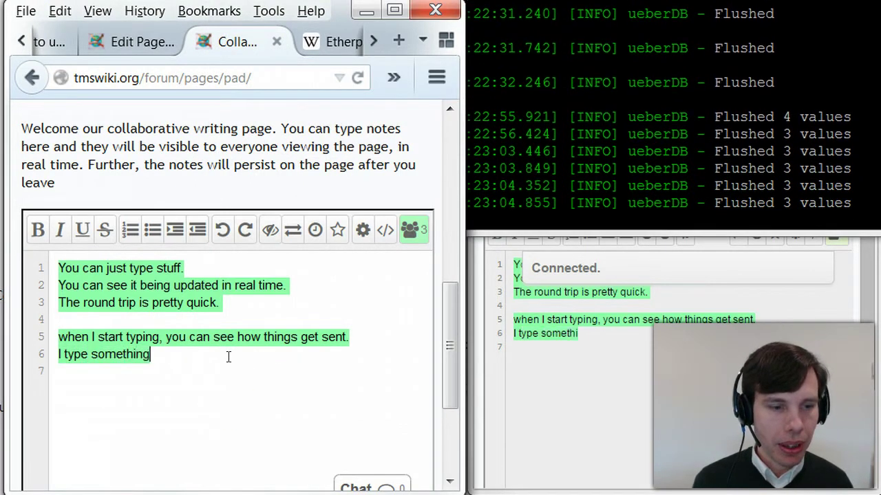
text( on the left, and)
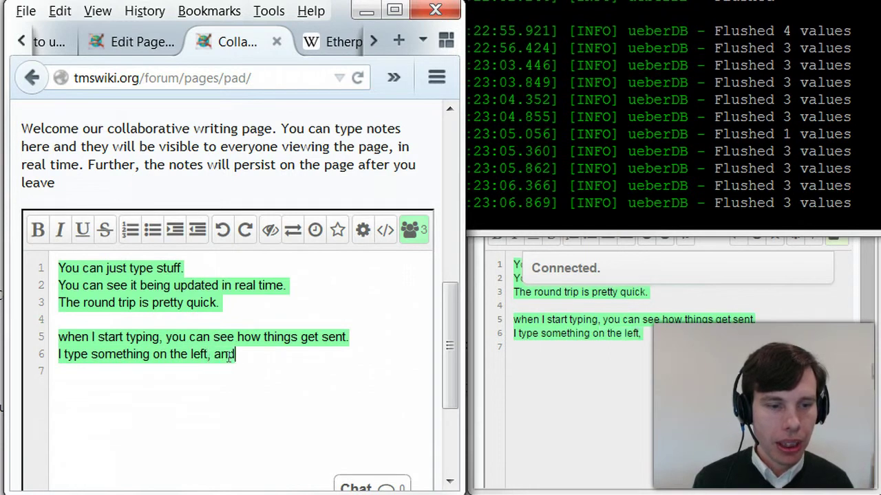
text( it goes back to Michi)
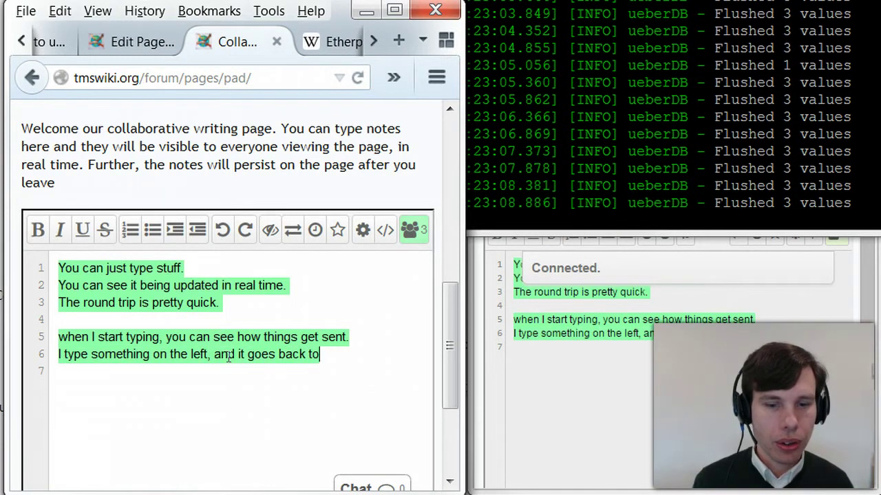
text(gan)
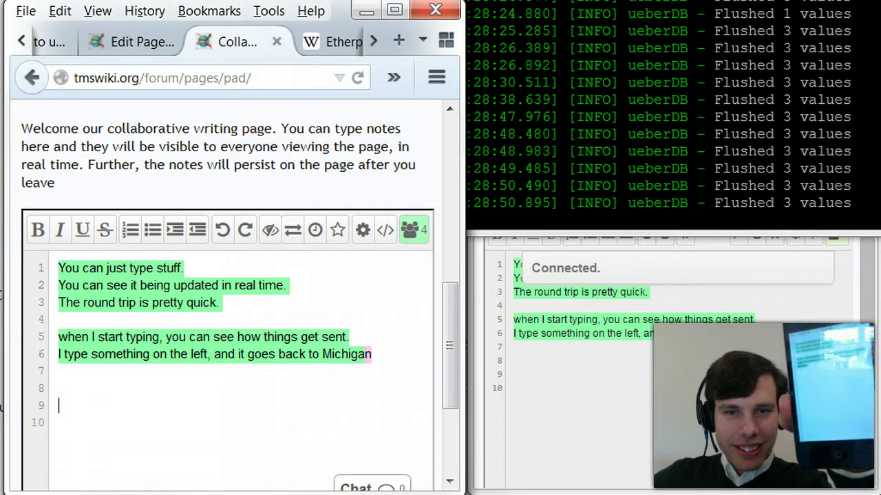
text(867)
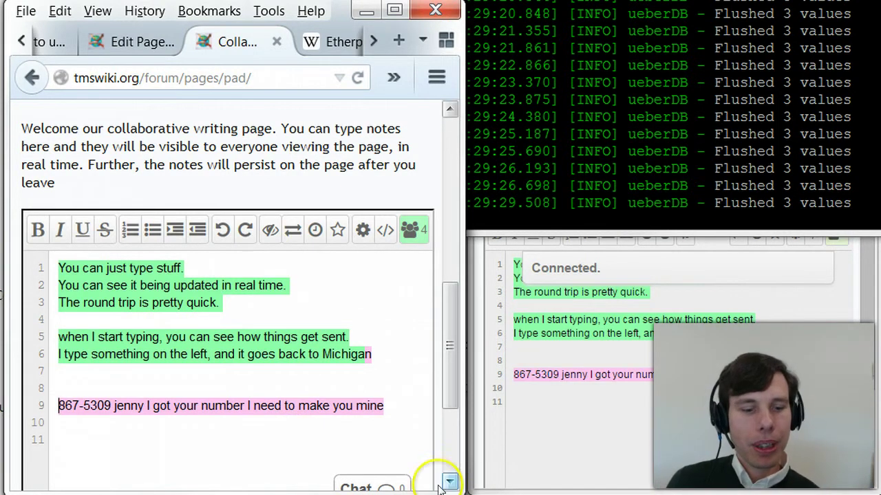
Open the pad's chat in the first browser, and bring the second browser forward to show the same chat there.
click(351, 485)
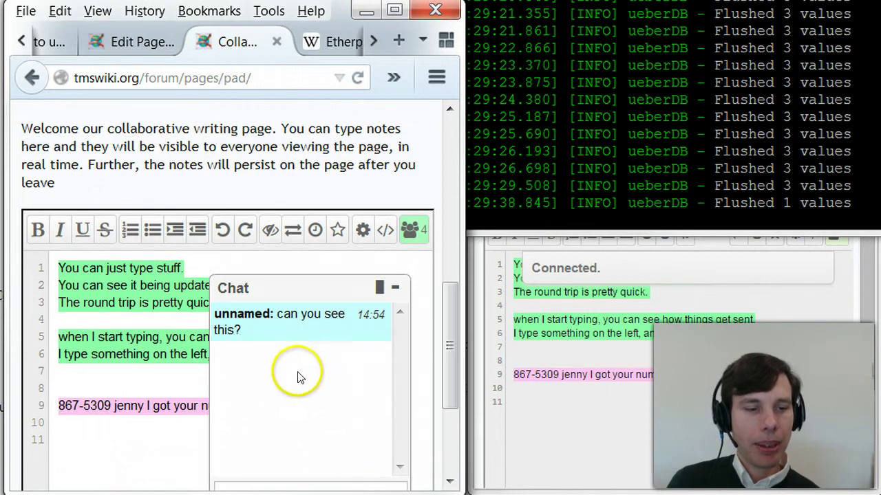
click(828, 402)
scroll(865, 412, down, 5)
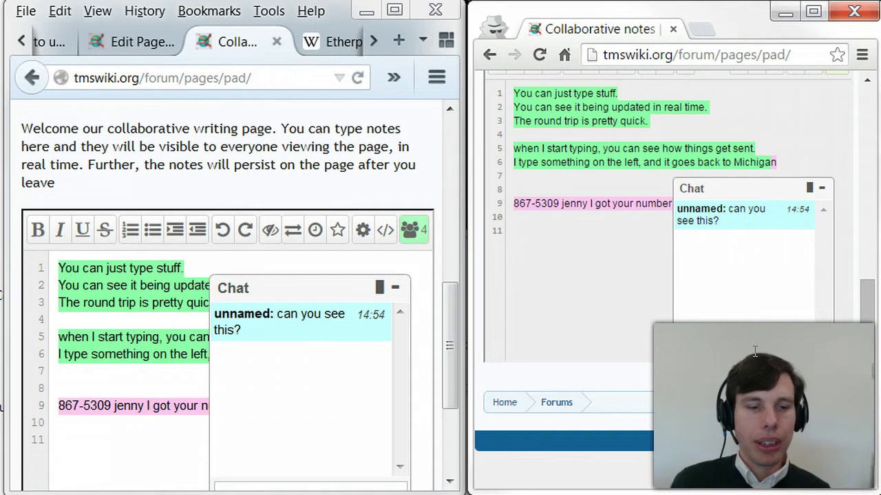
click(790, 279)
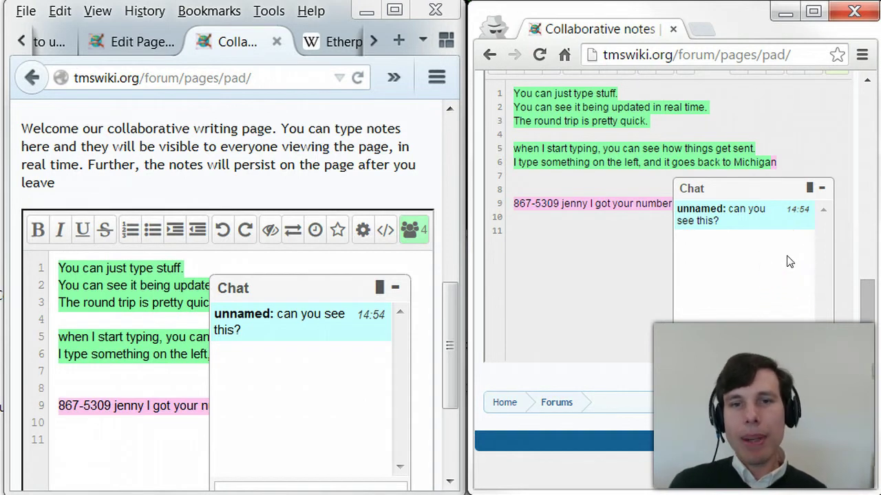